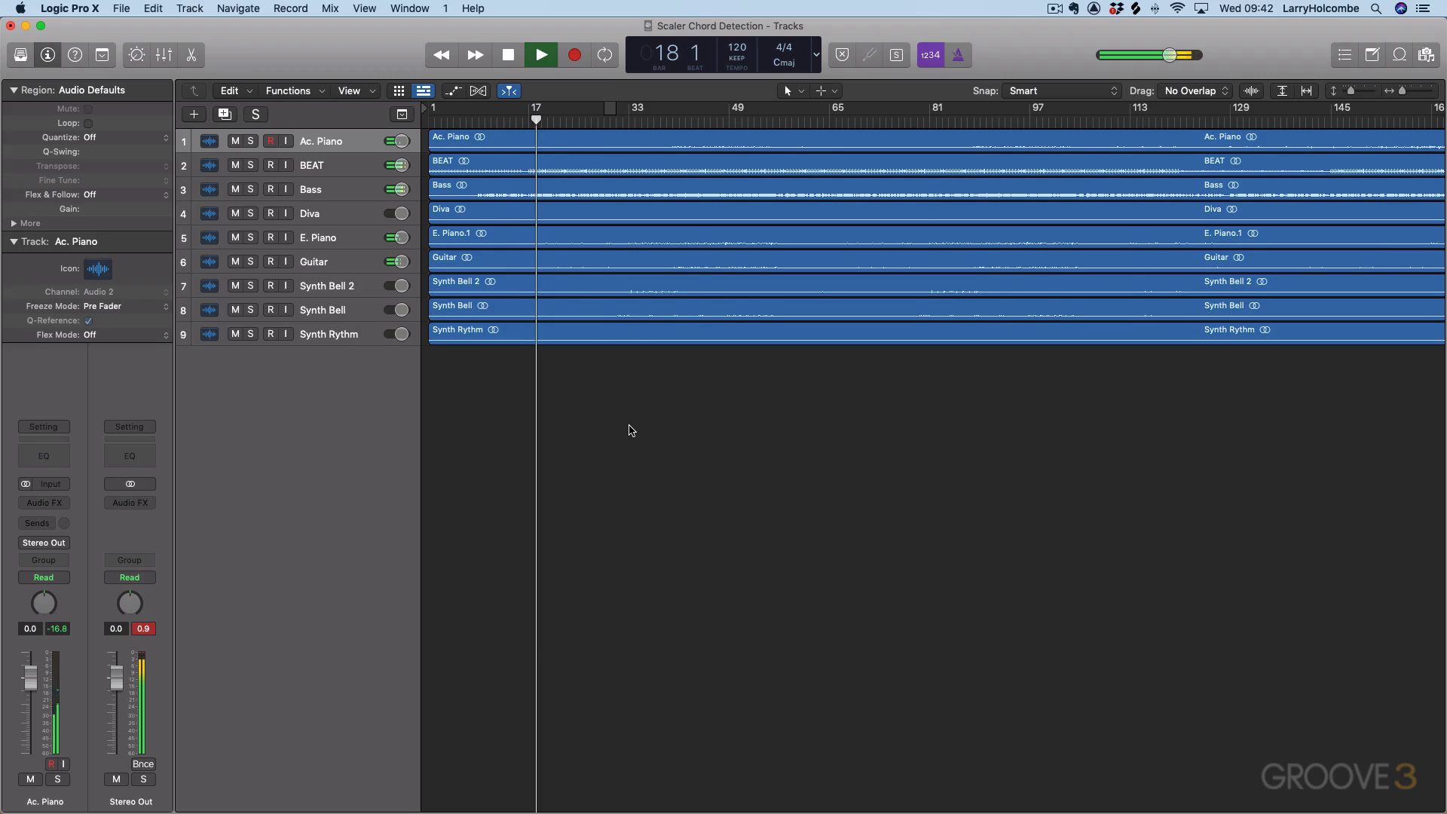
Show the mixer briefly, close it again and stop playback.
{"action": "key", "text": "x"}
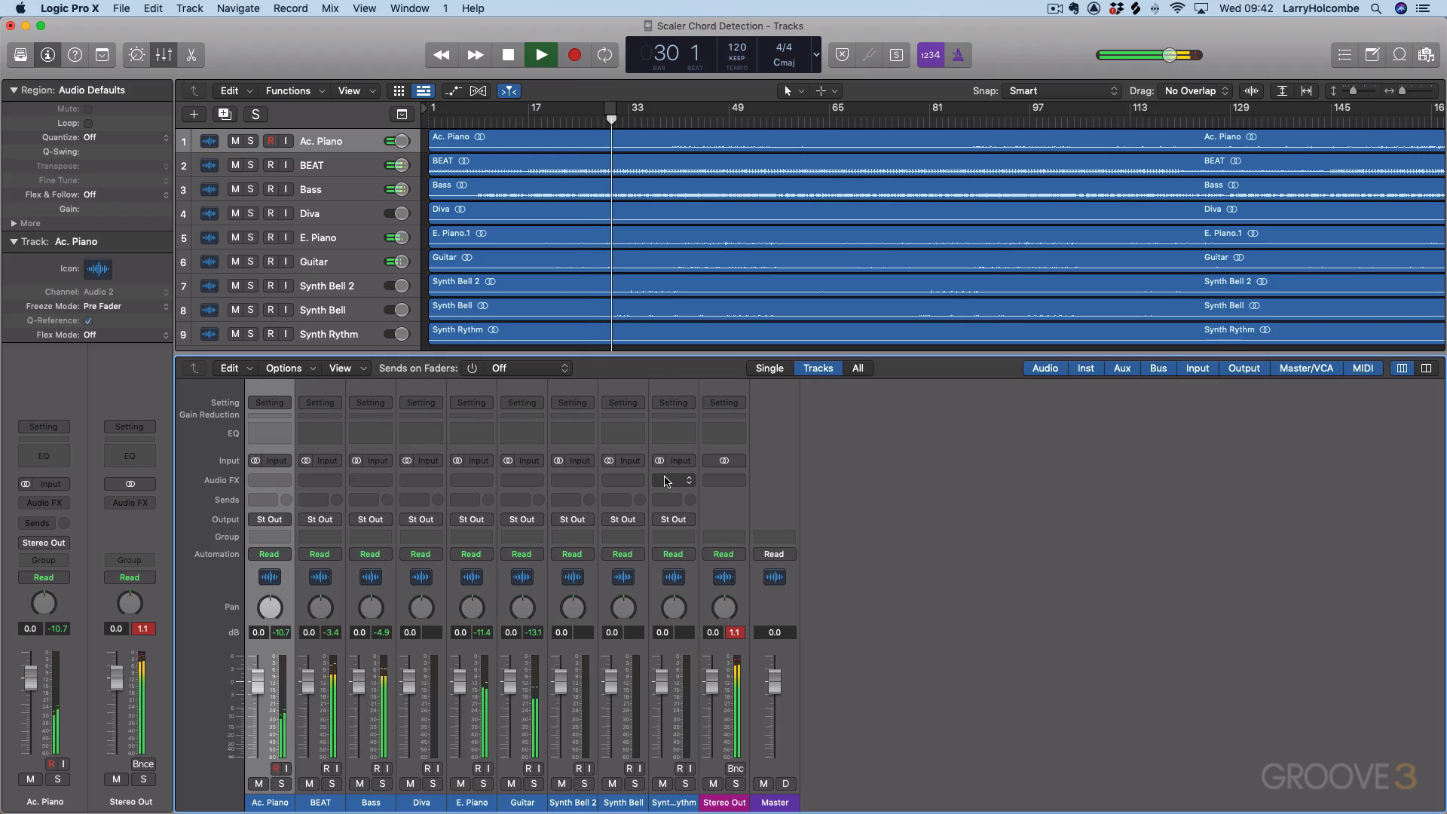
{"action": "key", "text": "x"}
{"action": "key", "text": "space"}
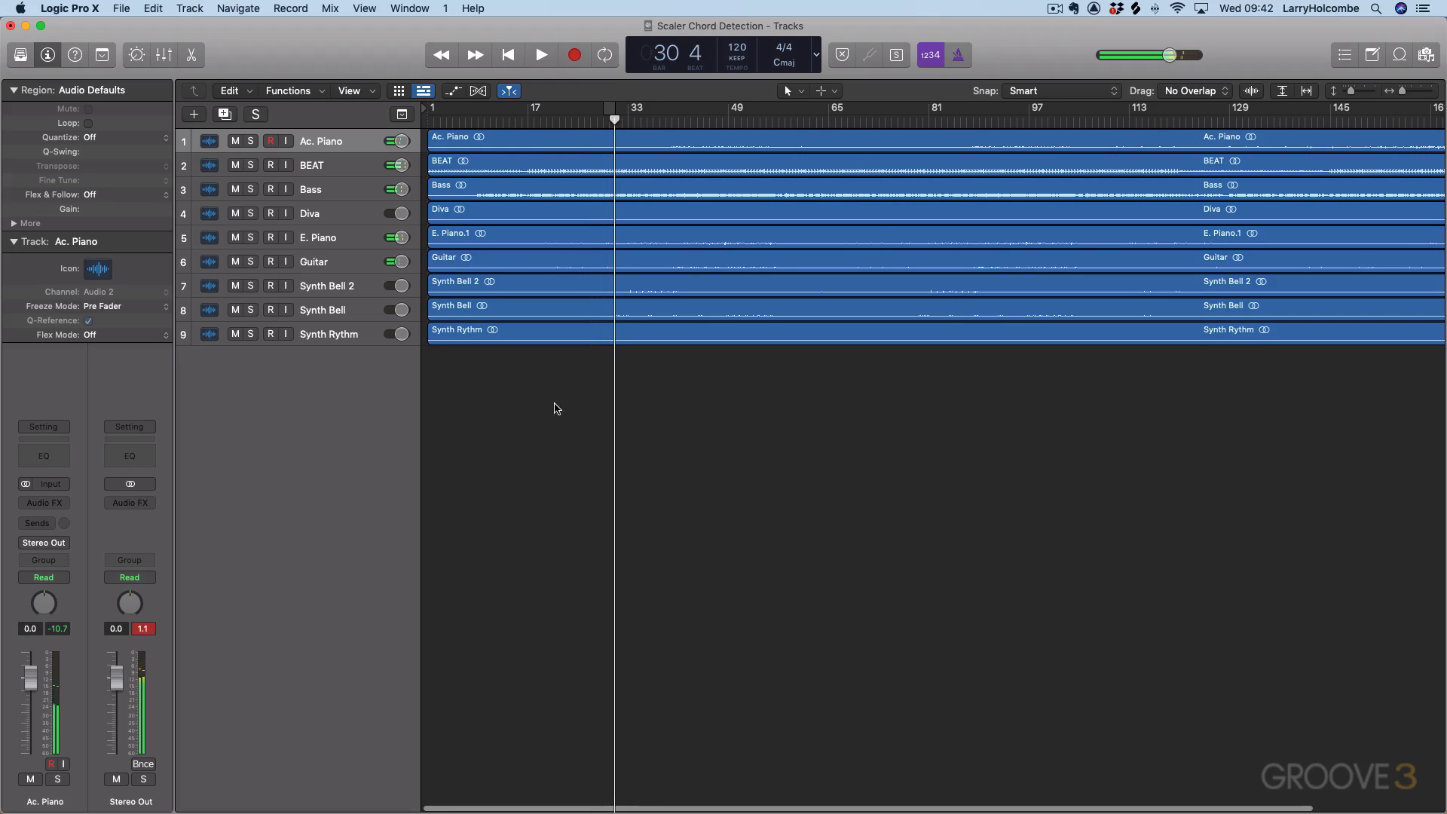
Set a cycle range over bars 29 to 31 and listen to the loop.
{"action": "scroll", "coordinate": [530, 410], "scroll_direction": "up", "scroll_amount": 5}
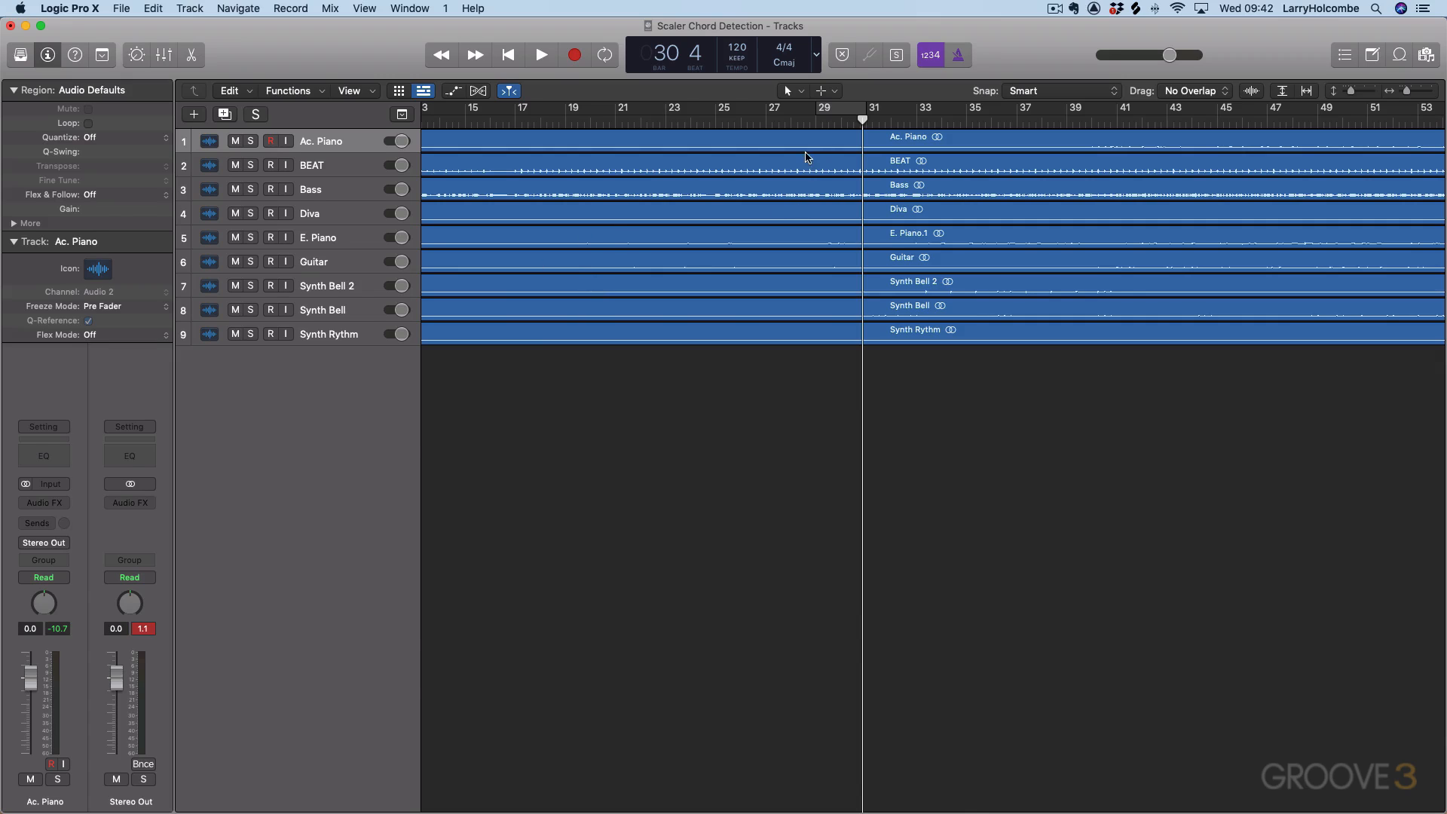
{"action": "left_click_drag", "start_coordinate": [763, 209], "coordinate": [946, 378]}
{"action": "left_click_drag", "start_coordinate": [746, 113], "coordinate": [984, 113]}
{"action": "key", "text": "space"}
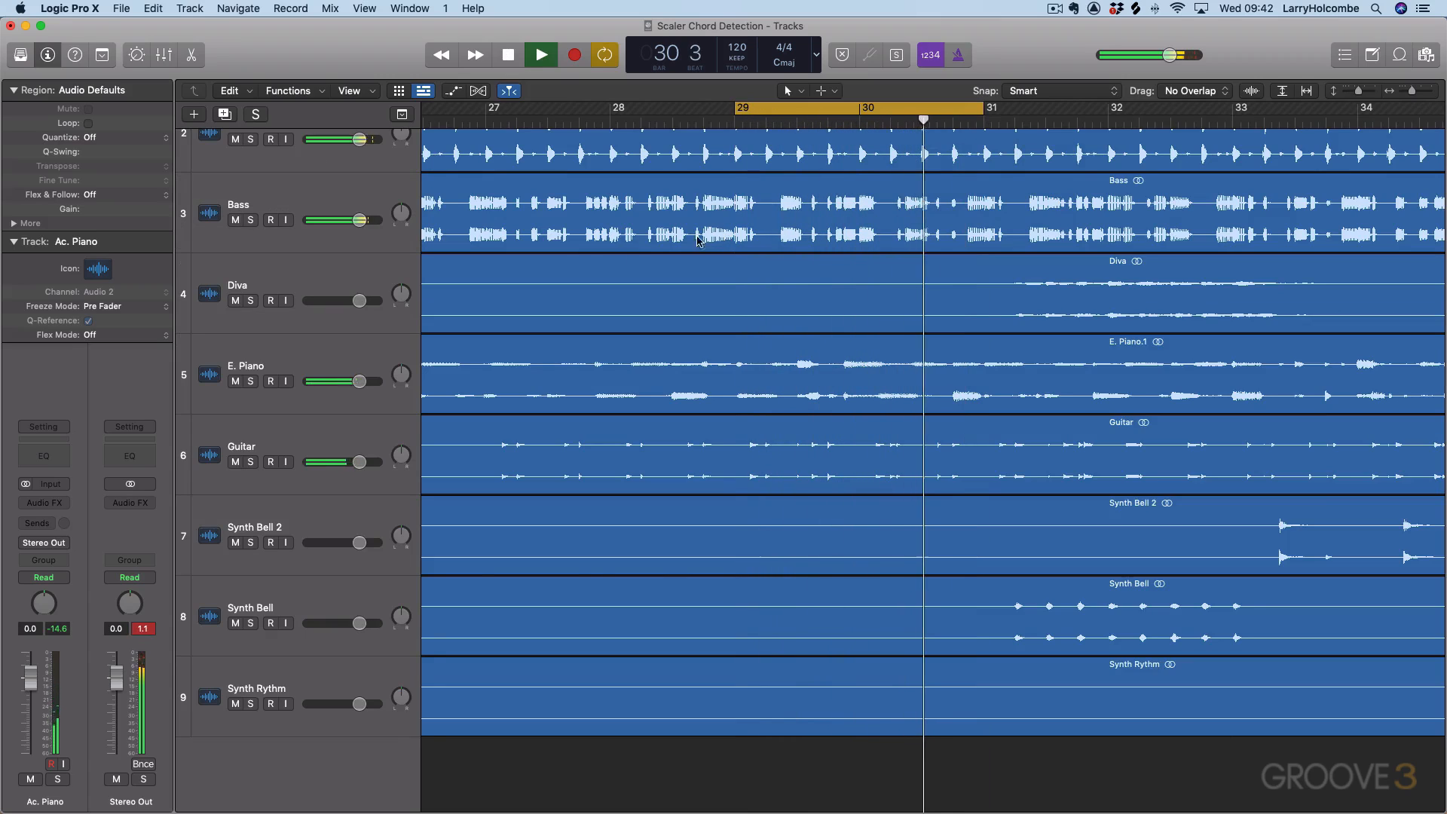
{"action": "key", "text": "space"}
Solo and select the E. Piano track, and play it on its own within the loop.
{"action": "left_click", "coordinate": [251, 381]}
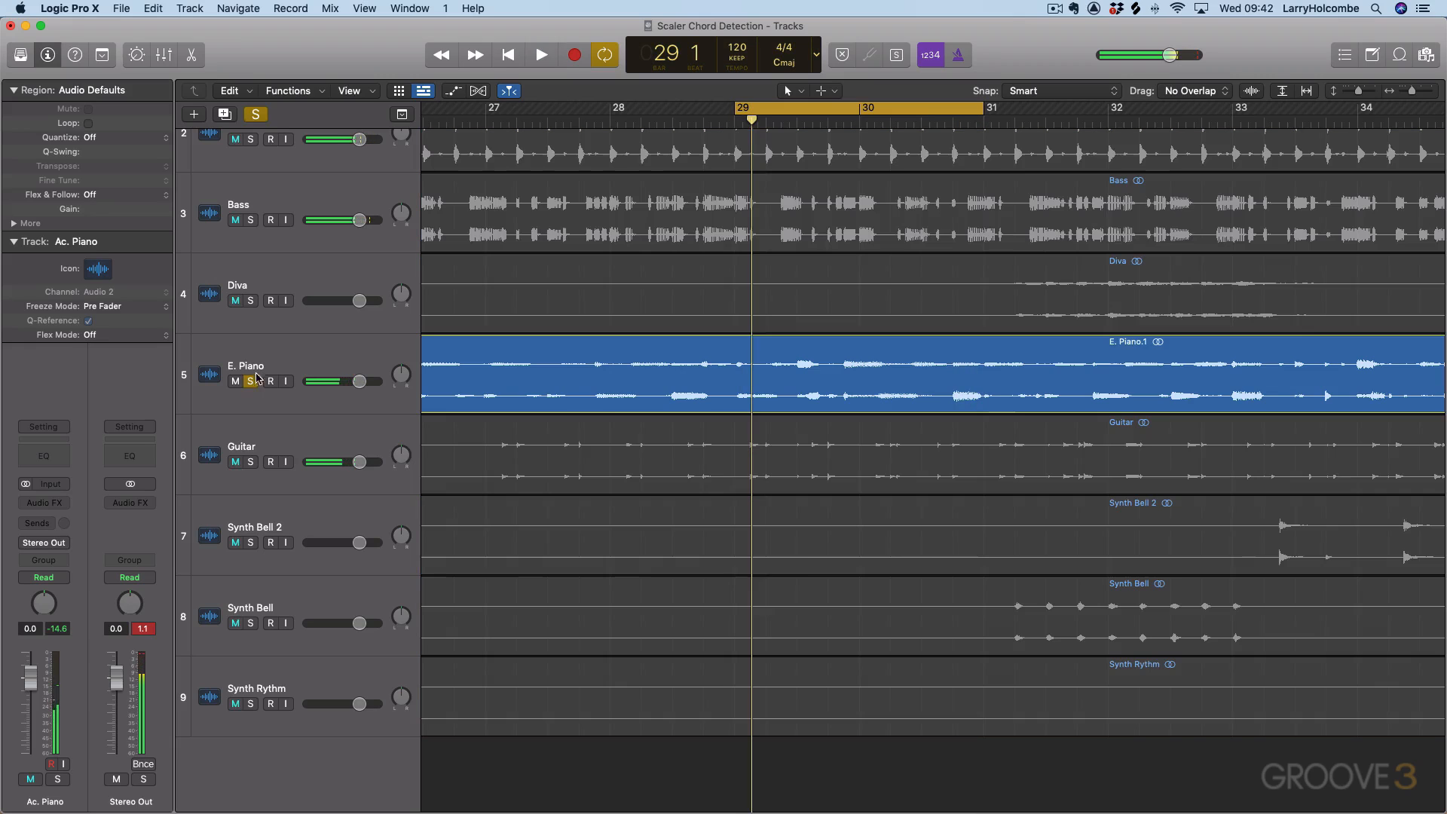
{"action": "left_click", "coordinate": [270, 351]}
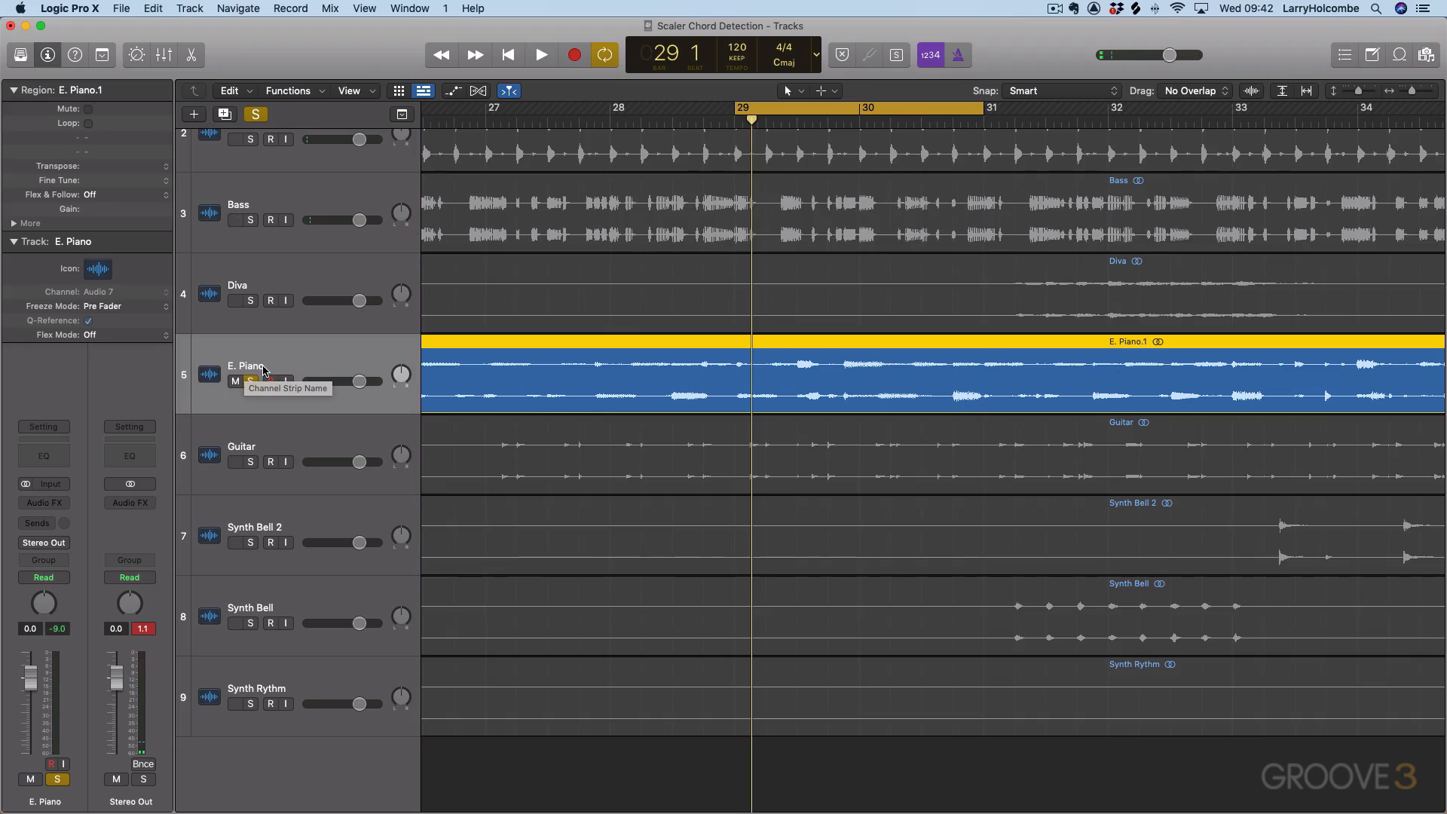
{"action": "key", "text": "space"}
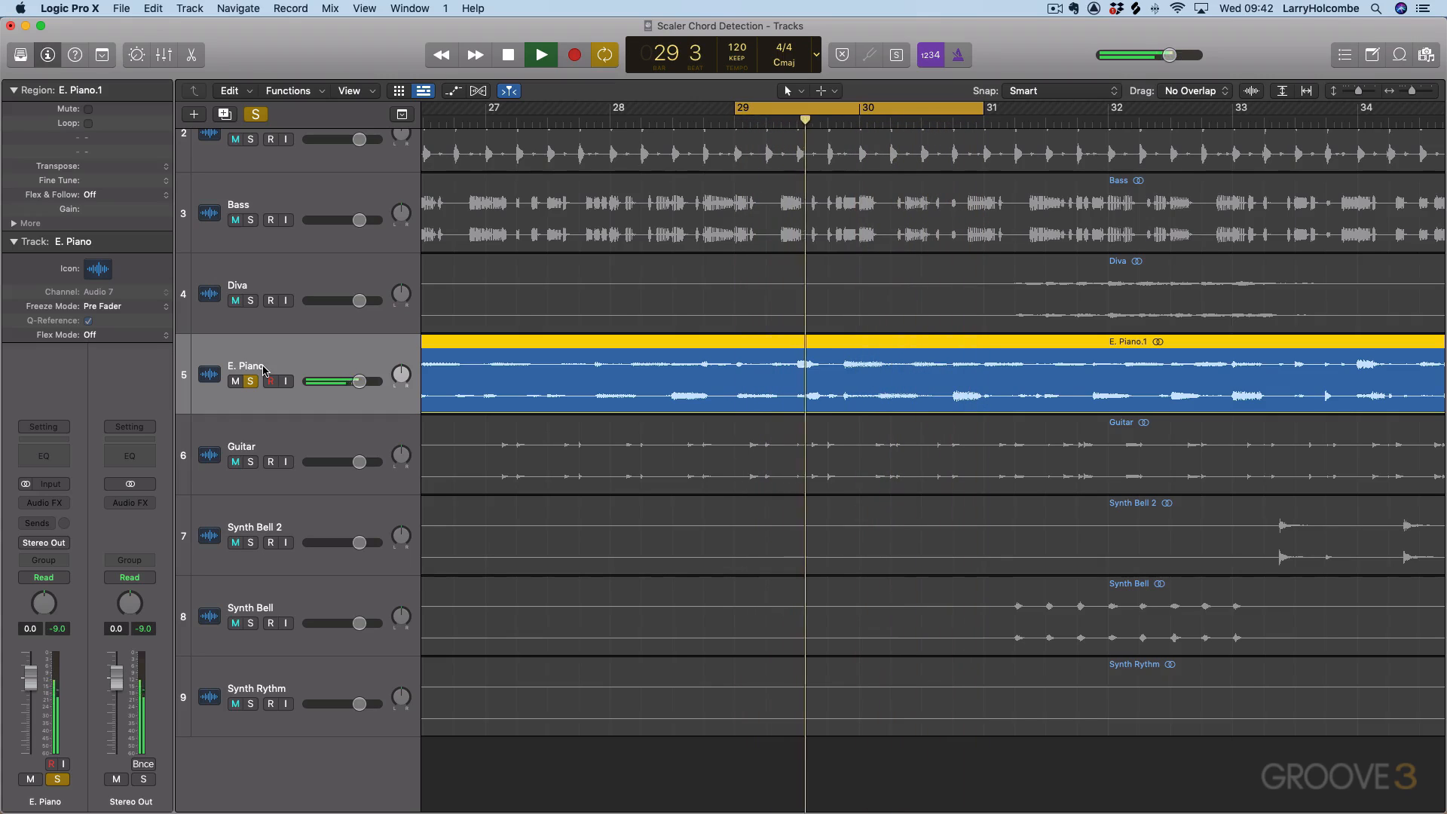
{"action": "key", "text": "space"}
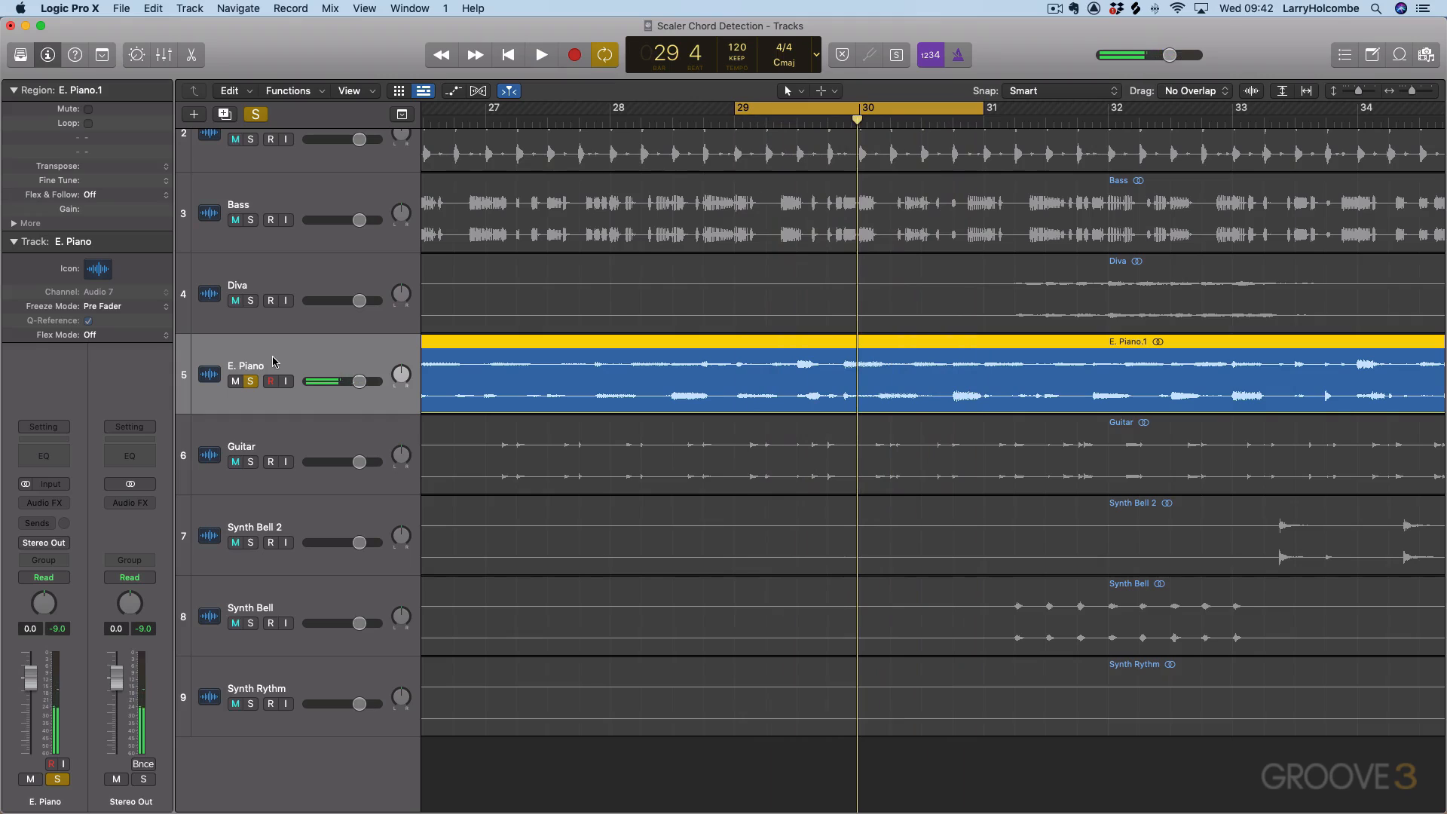
Create one software instrument track with an empty channel strip below E. Piano and collapse the region inspector.
{"action": "key", "text": "alt+super+n"}
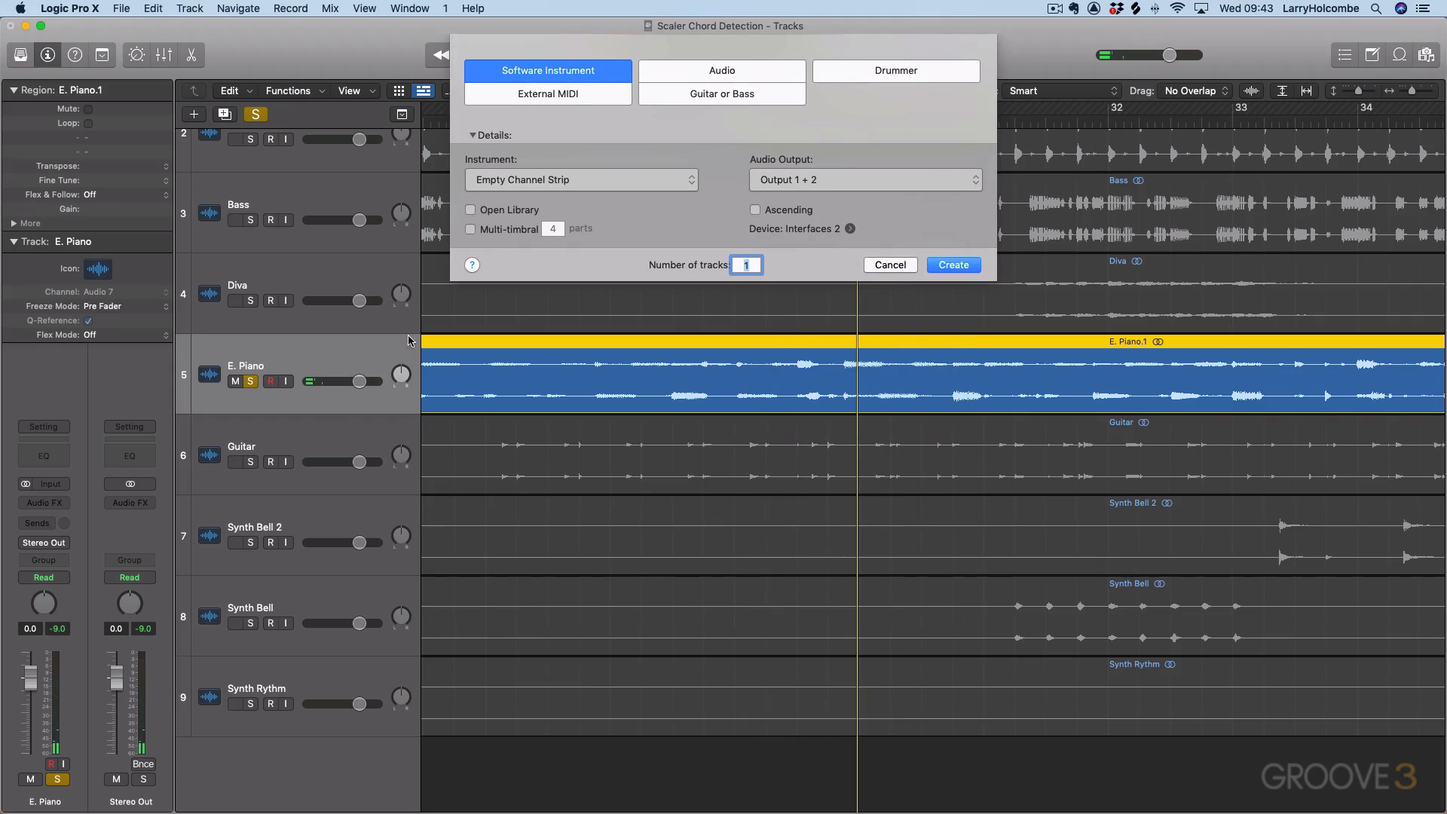
{"action": "left_click", "coordinate": [954, 265]}
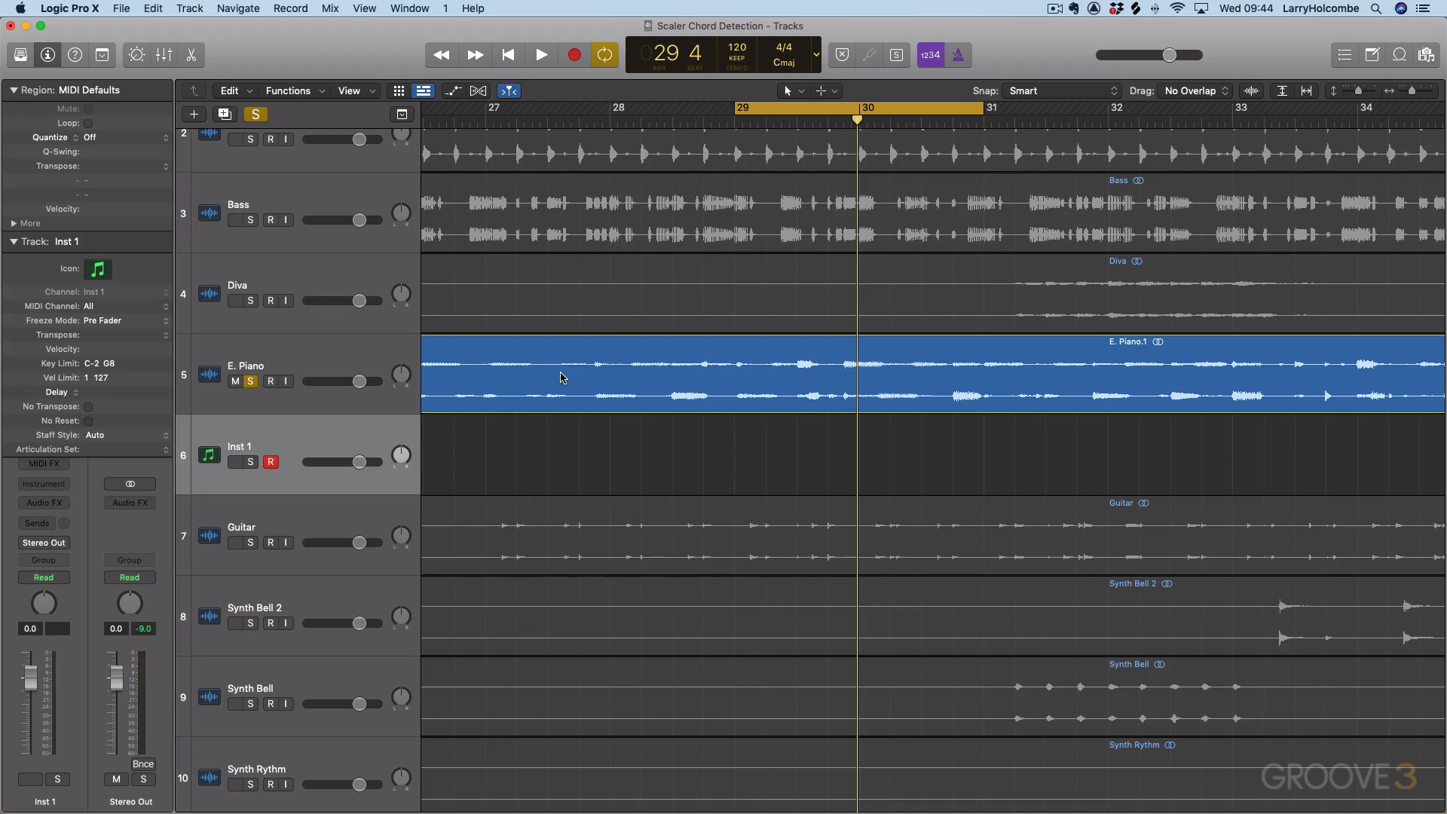
{"action": "left_click", "coordinate": [14, 91]}
{"action": "scroll", "coordinate": [267, 445], "scroll_direction": "right", "scroll_amount": 1}
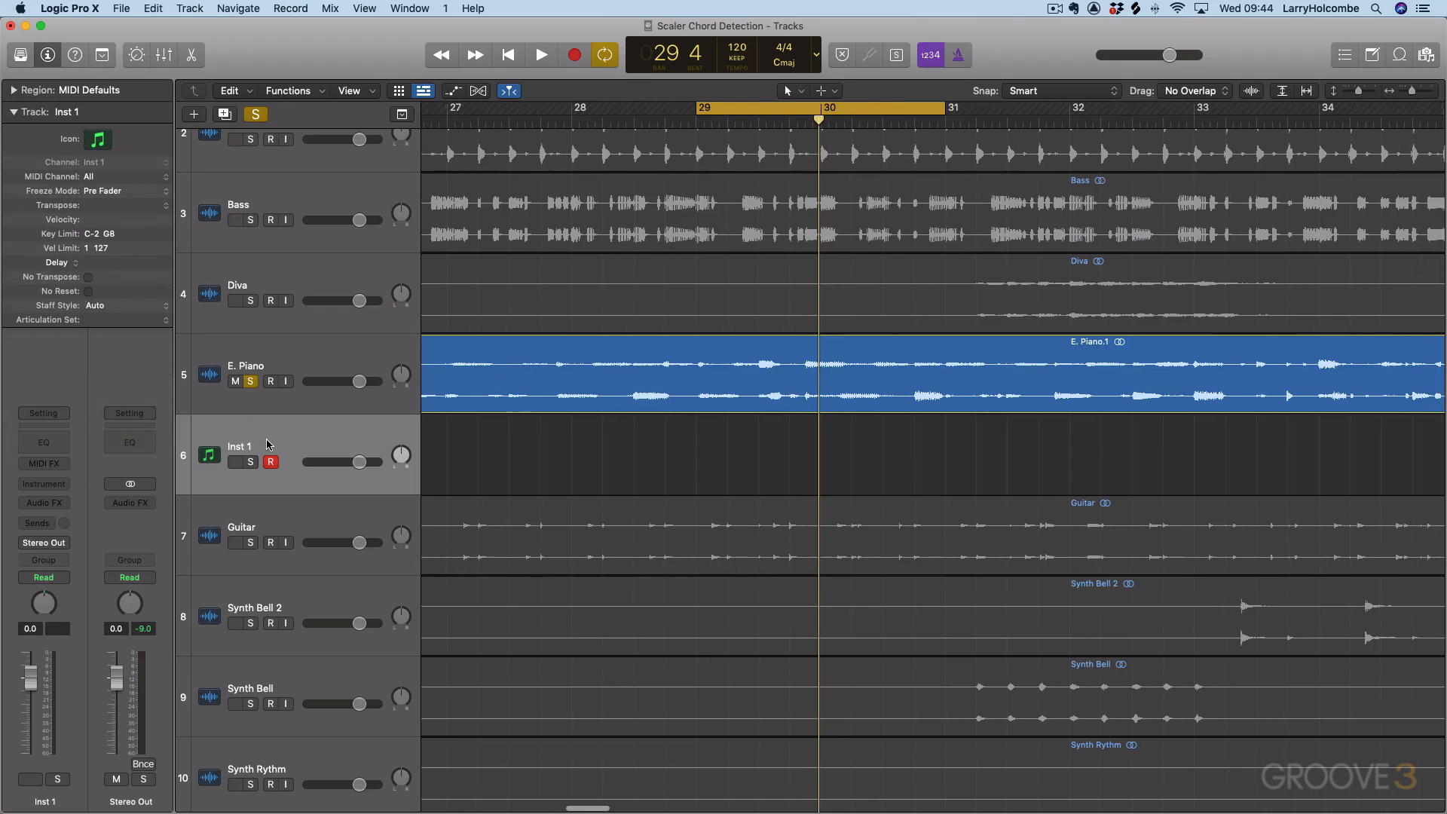
Load the stereo version of Plugin Boutique's ScalerAudio 2 as Inst 1's instrument and move its window clear of the track list.
{"action": "left_click", "coordinate": [46, 484]}
{"action": "scroll", "coordinate": [82, 573], "scroll_direction": "down", "scroll_amount": 5}
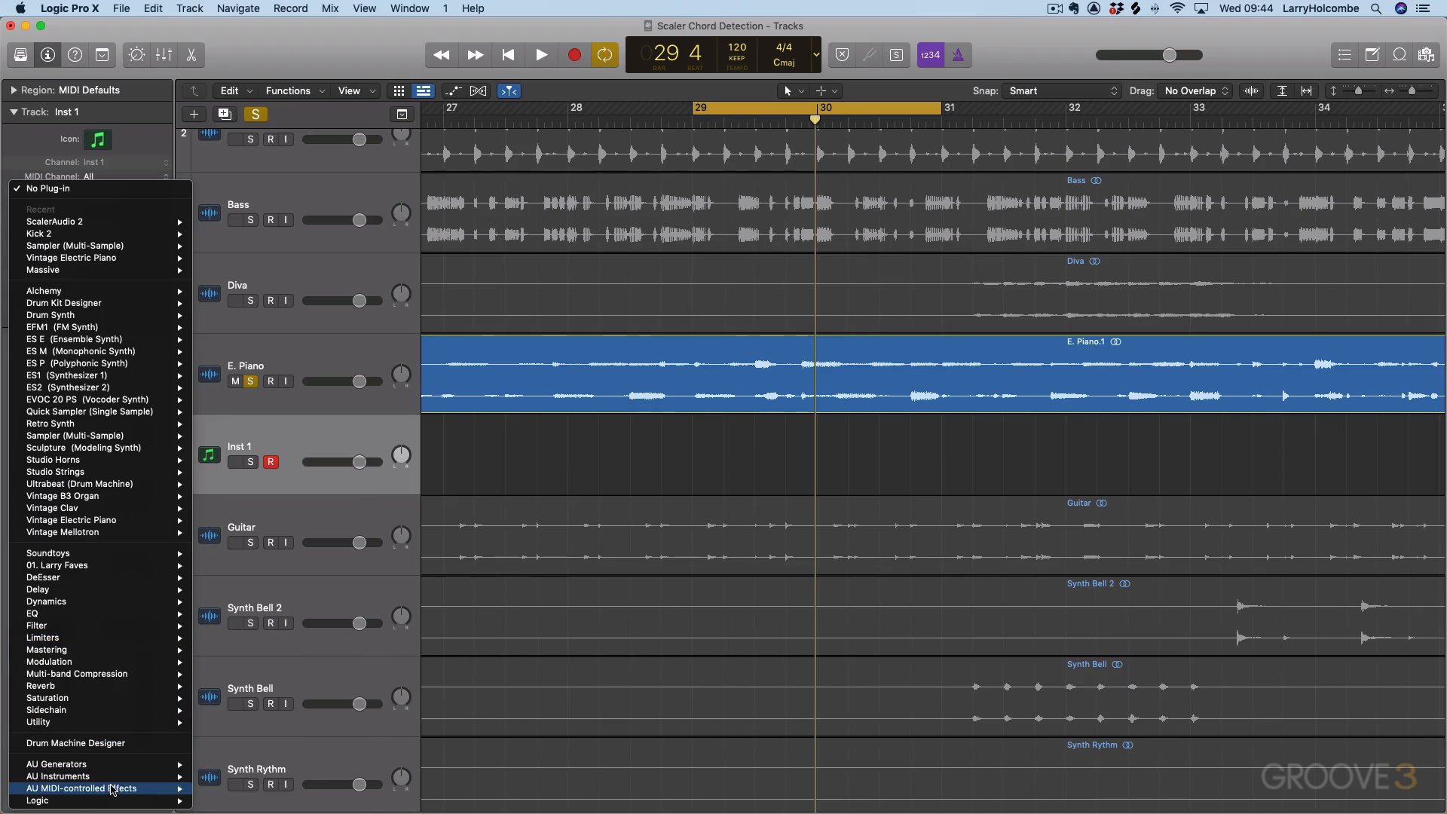
{"action": "mouse_move", "coordinate": [113, 788]}
{"action": "mouse_move", "coordinate": [197, 781]}
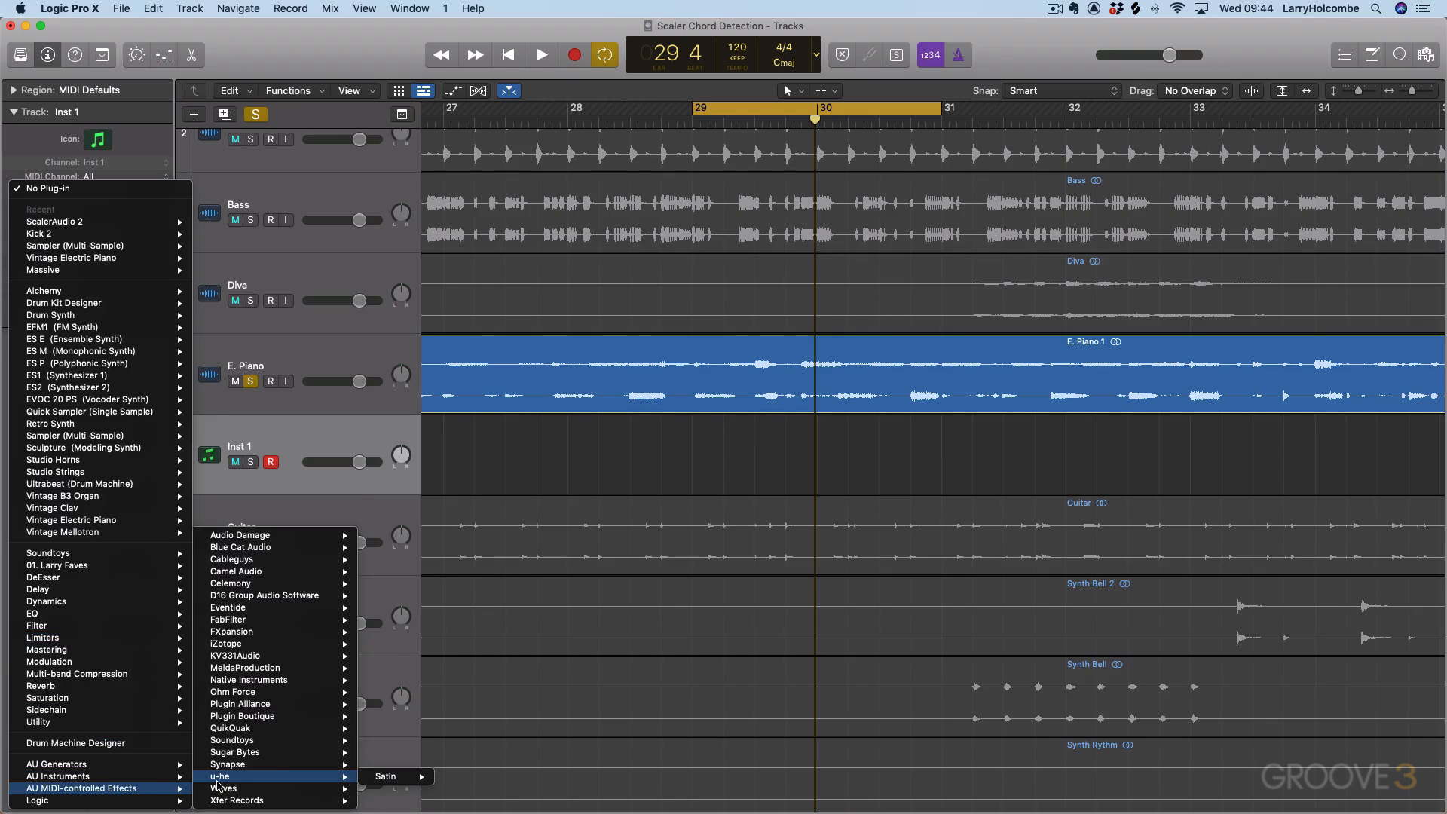
{"action": "mouse_move", "coordinate": [248, 717]}
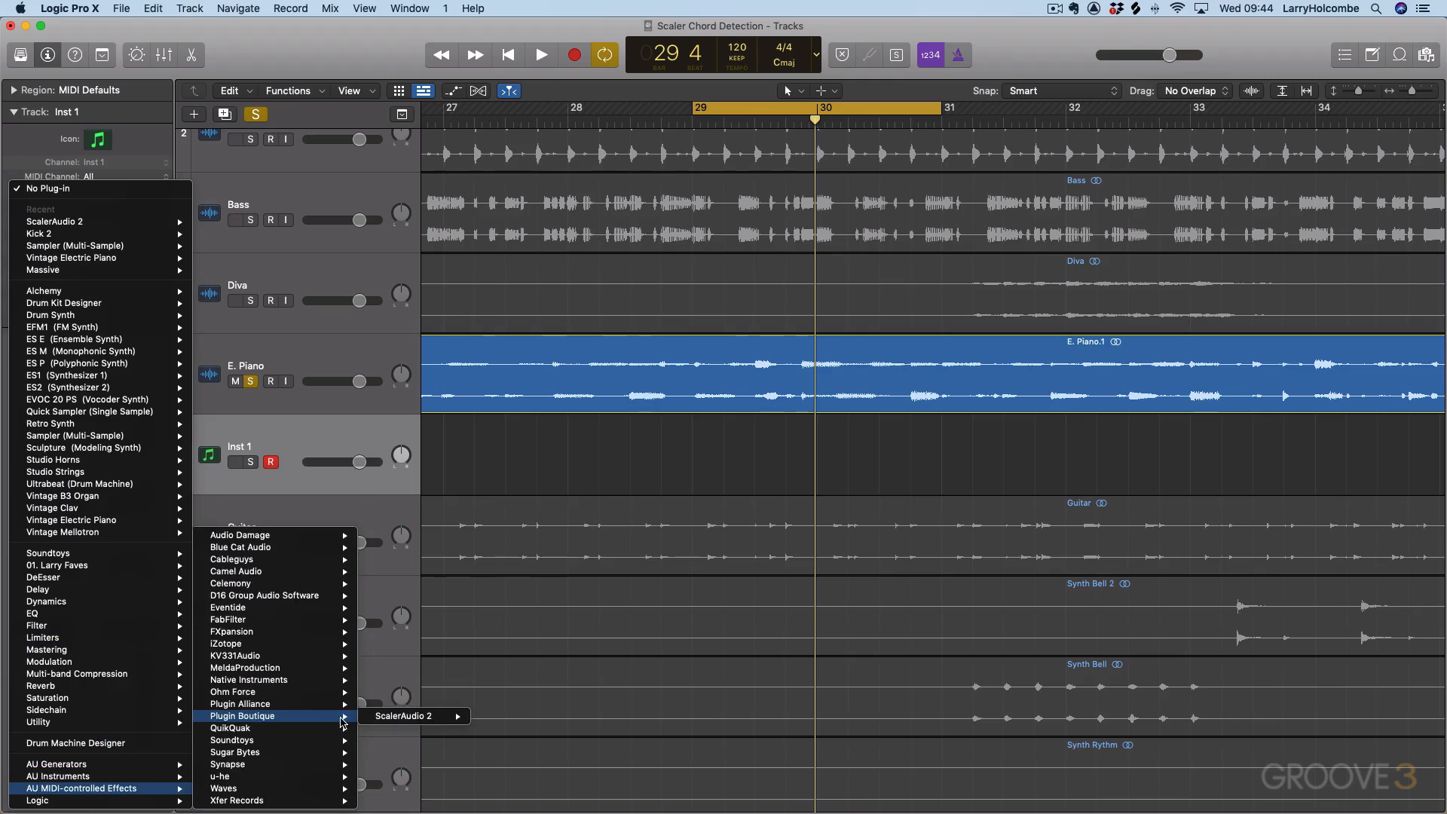
{"action": "mouse_move", "coordinate": [434, 720]}
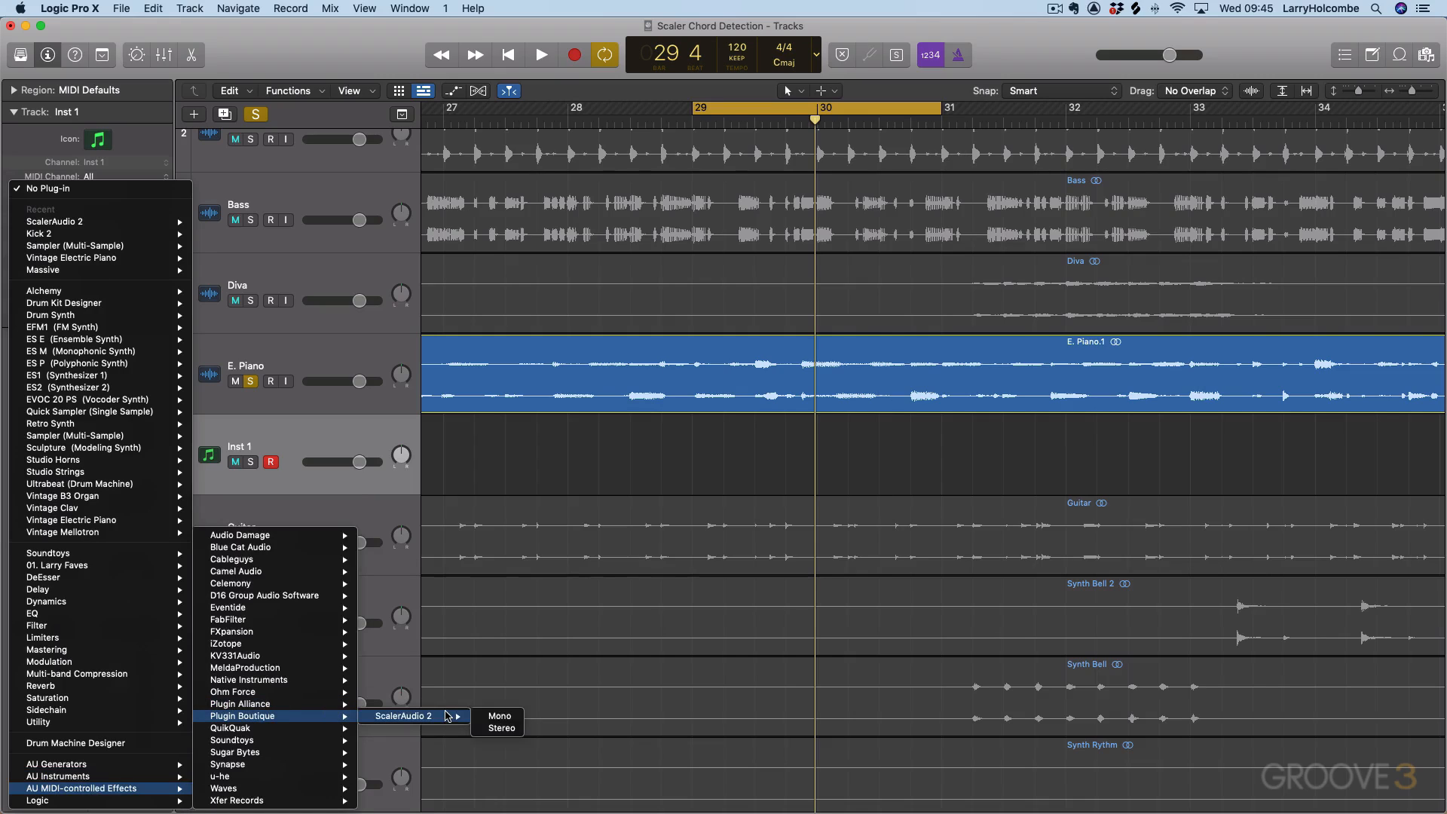
{"action": "left_click", "coordinate": [497, 728]}
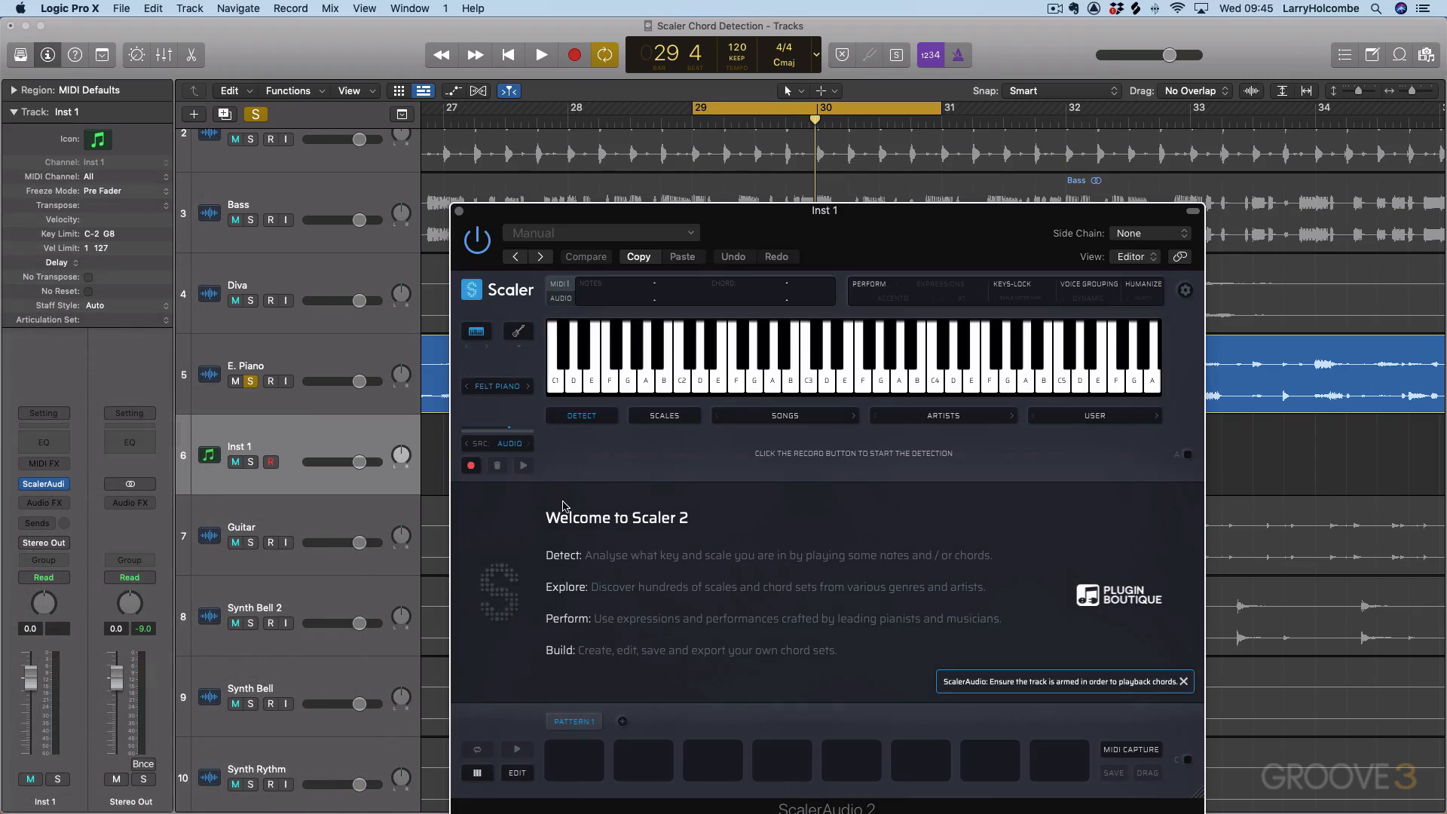
{"action": "left_click_drag", "start_coordinate": [822, 229], "coordinate": [762, 142]}
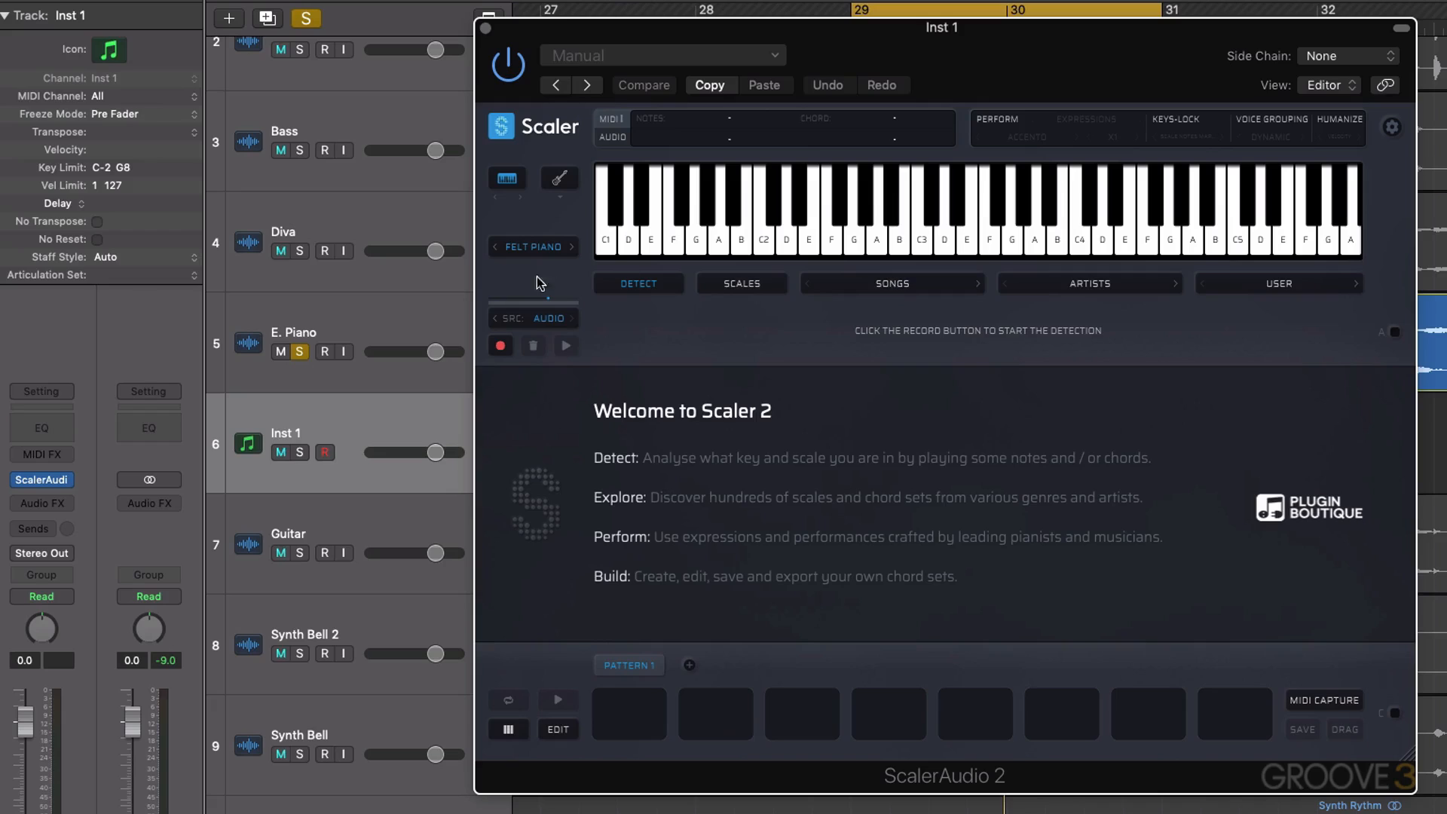
Set Scaler's side chain to the E. Piano track and record chord detection from its looped audio.
{"action": "left_click", "coordinate": [434, 302]}
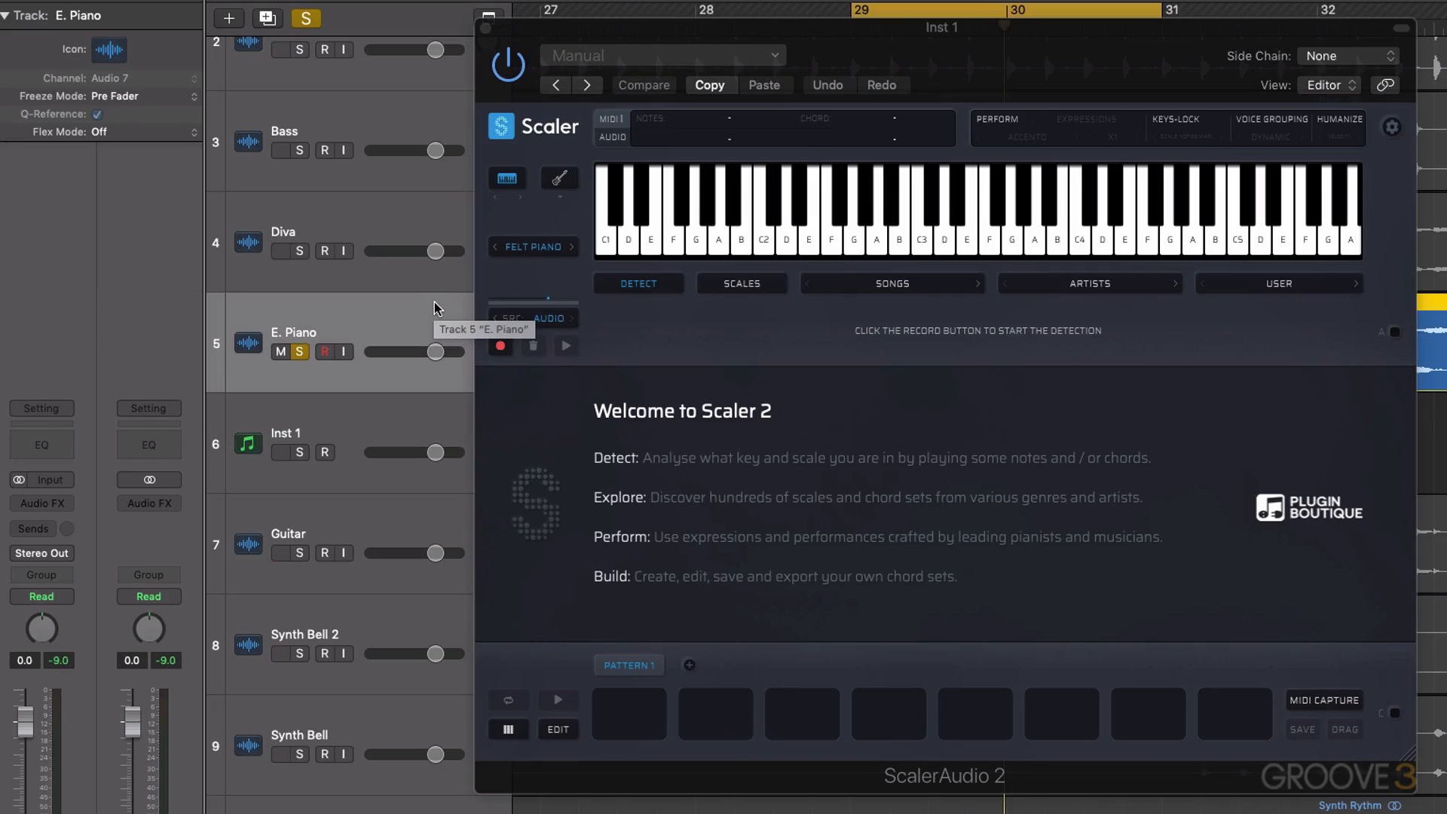
{"action": "key", "text": "space"}
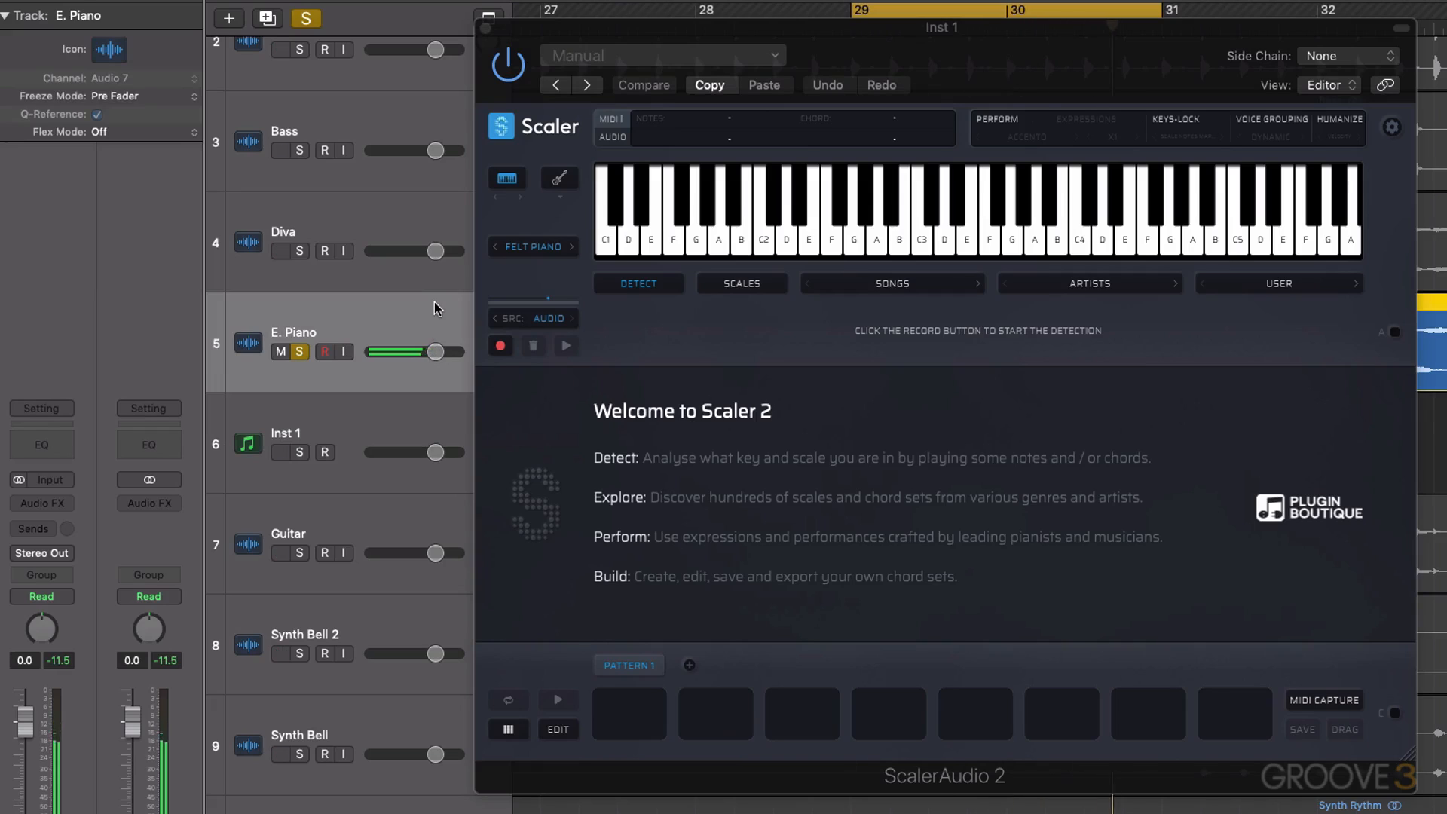
{"action": "left_click", "coordinate": [1369, 62]}
{"action": "mouse_move", "coordinate": [1354, 87]}
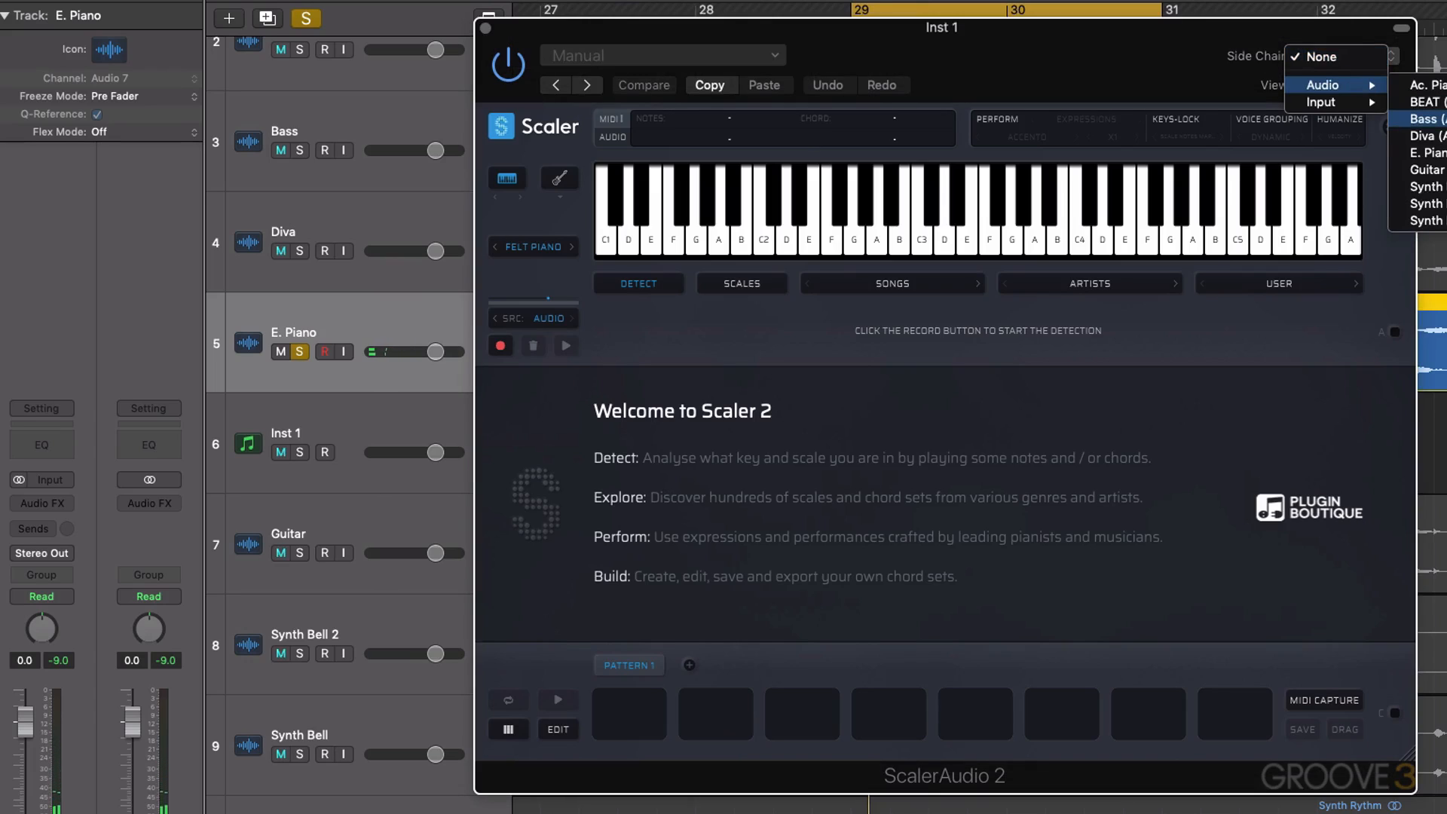
{"action": "left_click", "coordinate": [1425, 152]}
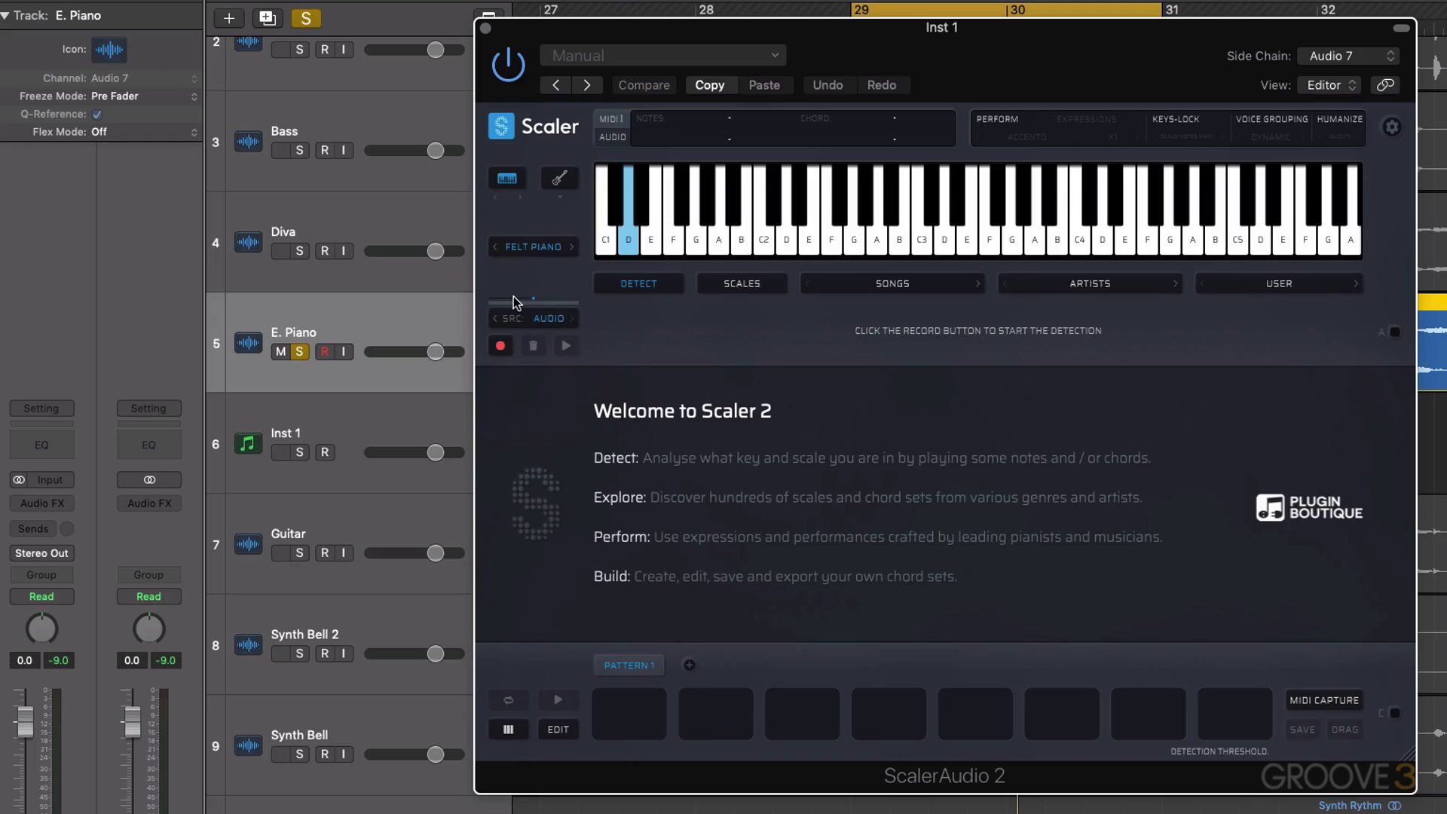
{"action": "left_click", "coordinate": [503, 344]}
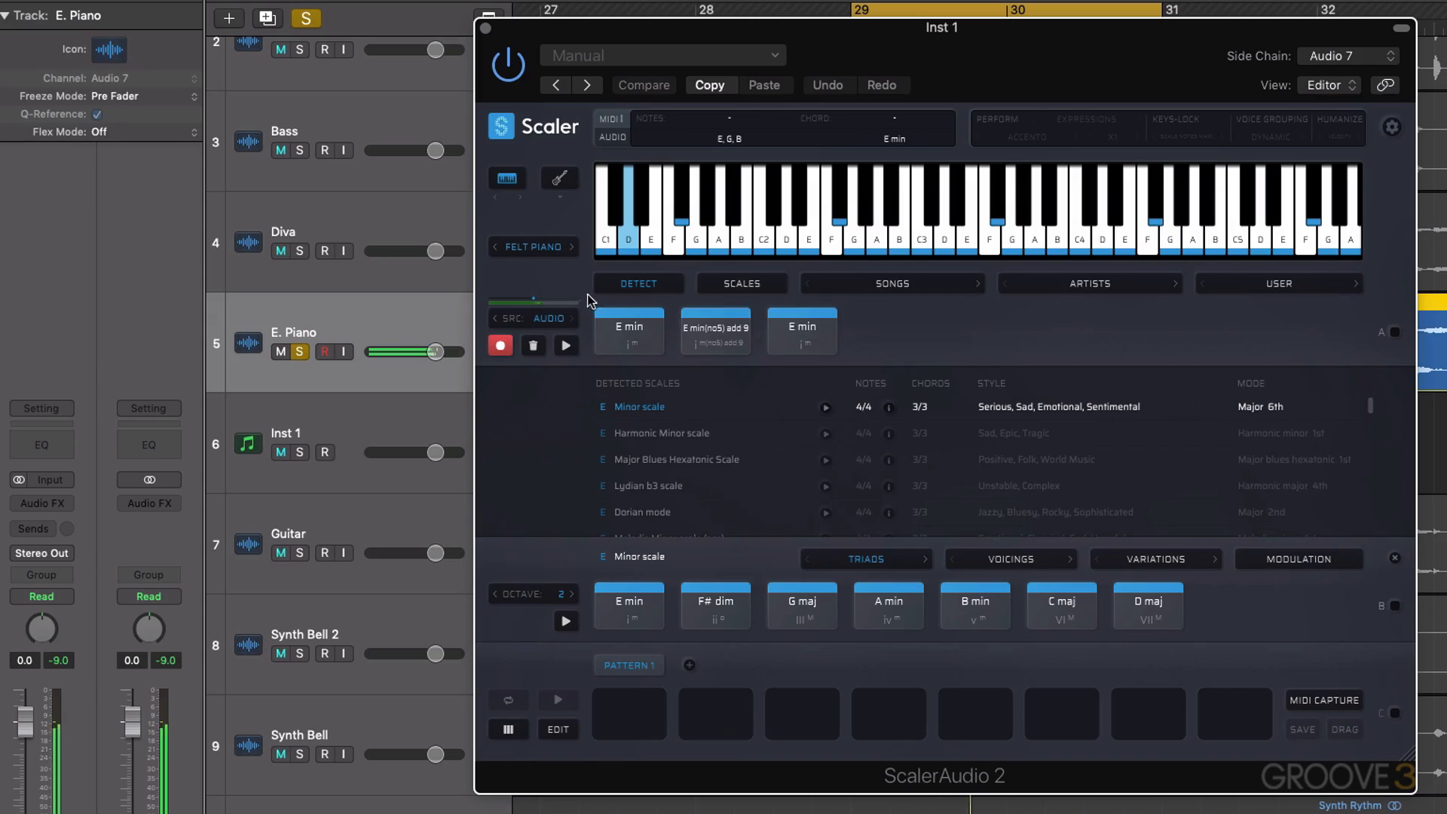
{"action": "left_click", "coordinate": [724, 329]}
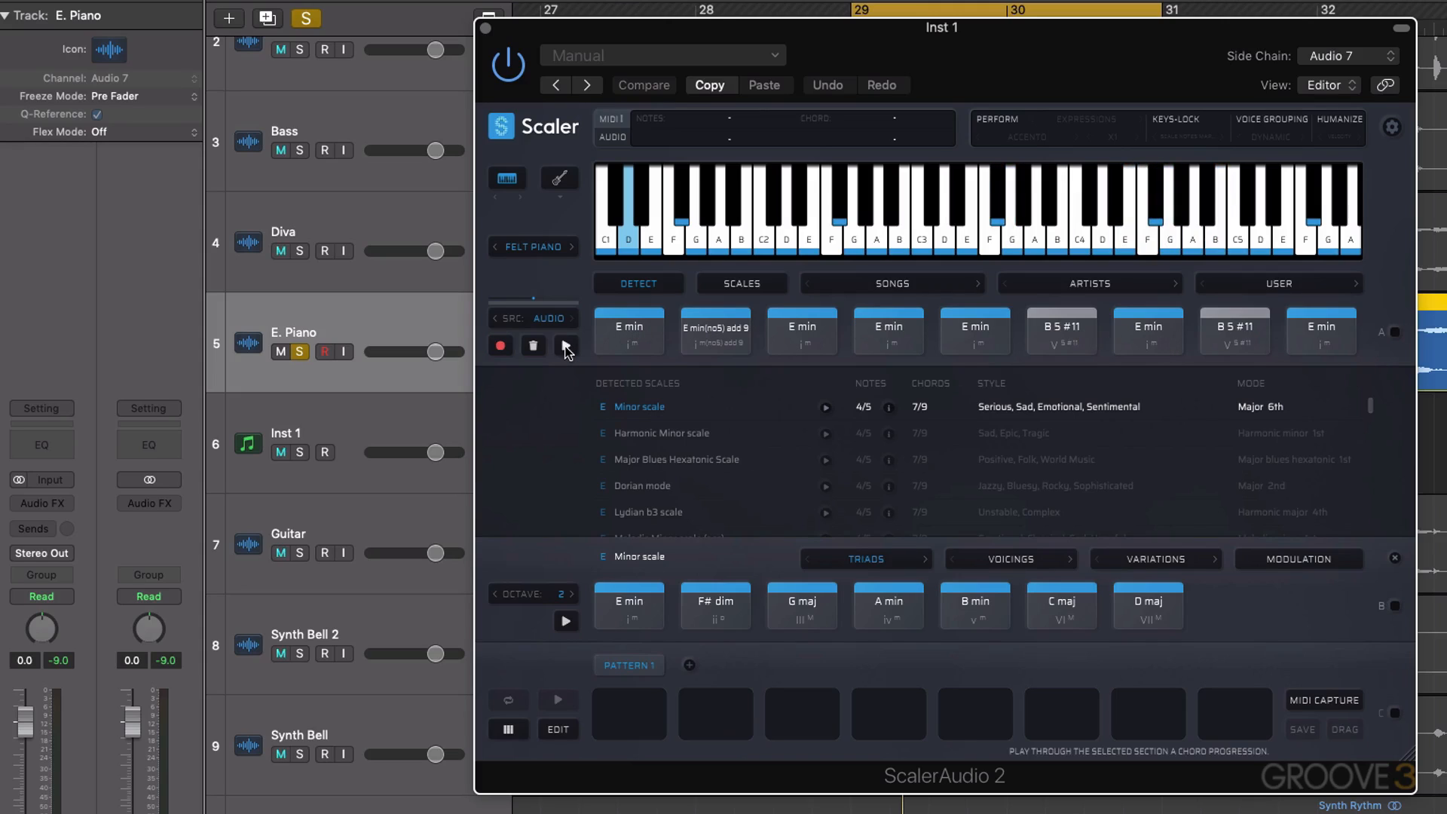
Solo Inst 1 instead of E. Piano and audition the detected chord progression in Scaler.
{"action": "left_click", "coordinate": [300, 453]}
{"action": "left_click", "coordinate": [300, 352]}
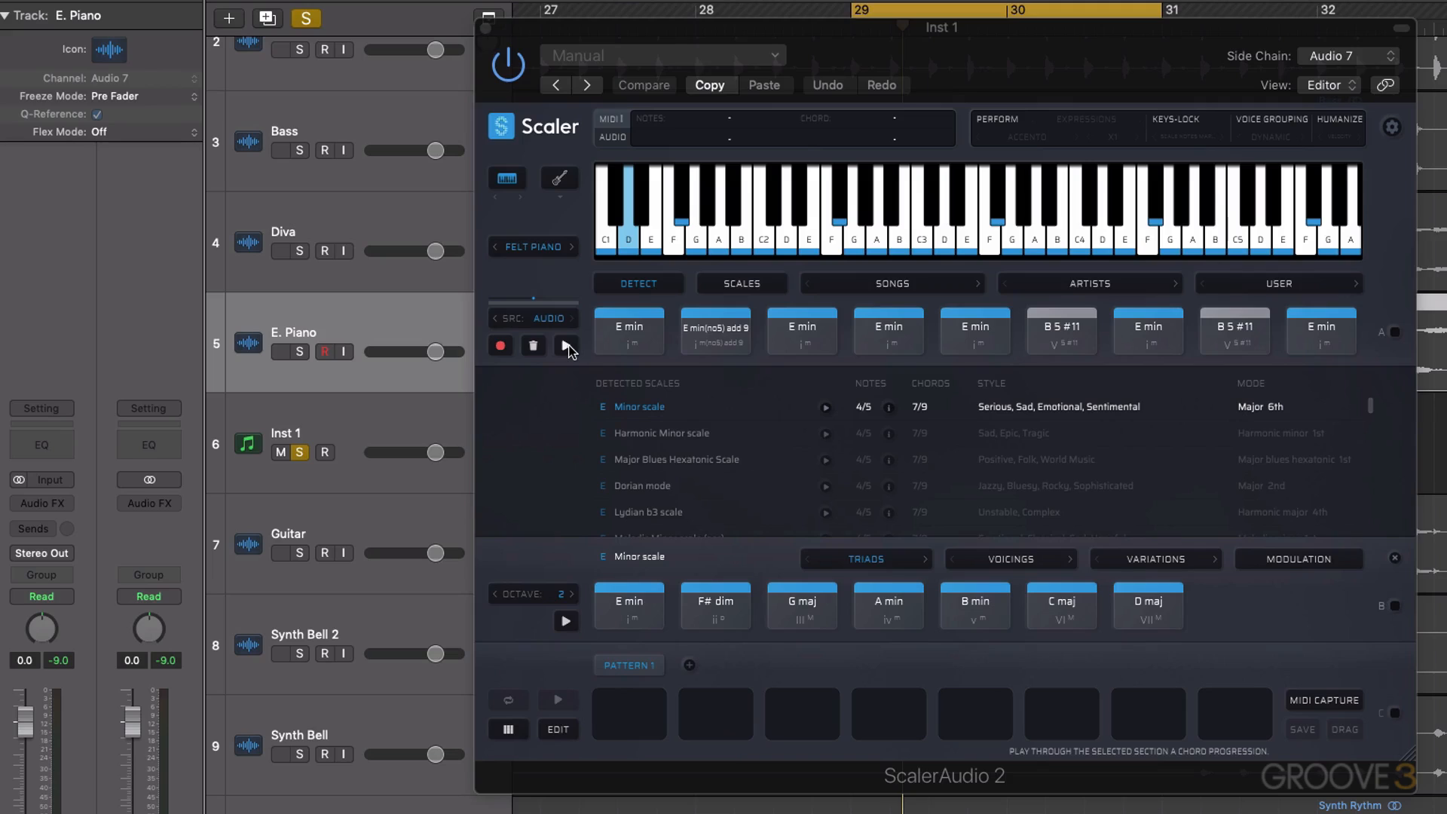
{"action": "left_click", "coordinate": [568, 349]}
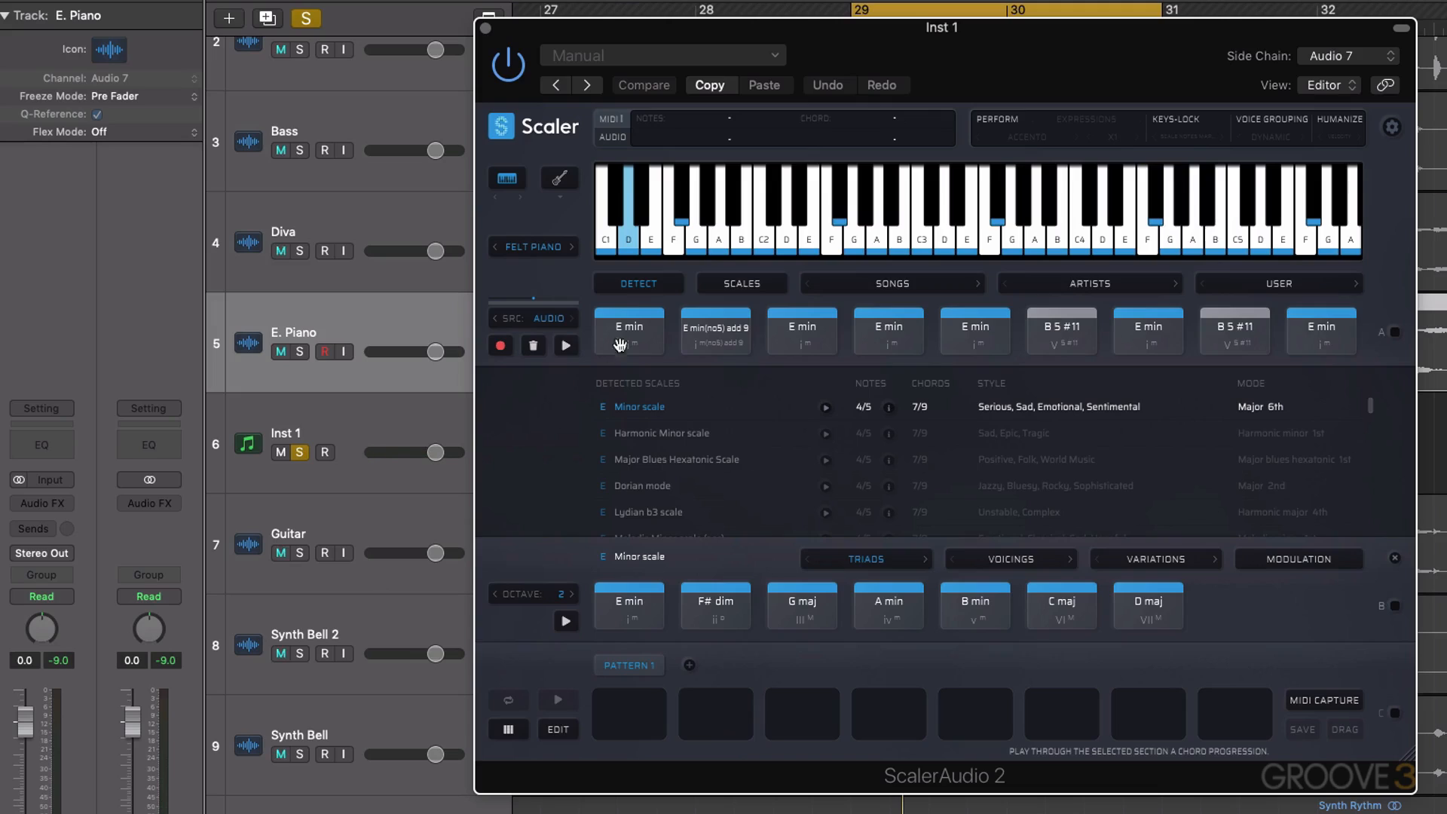
{"action": "left_click", "coordinate": [645, 343]}
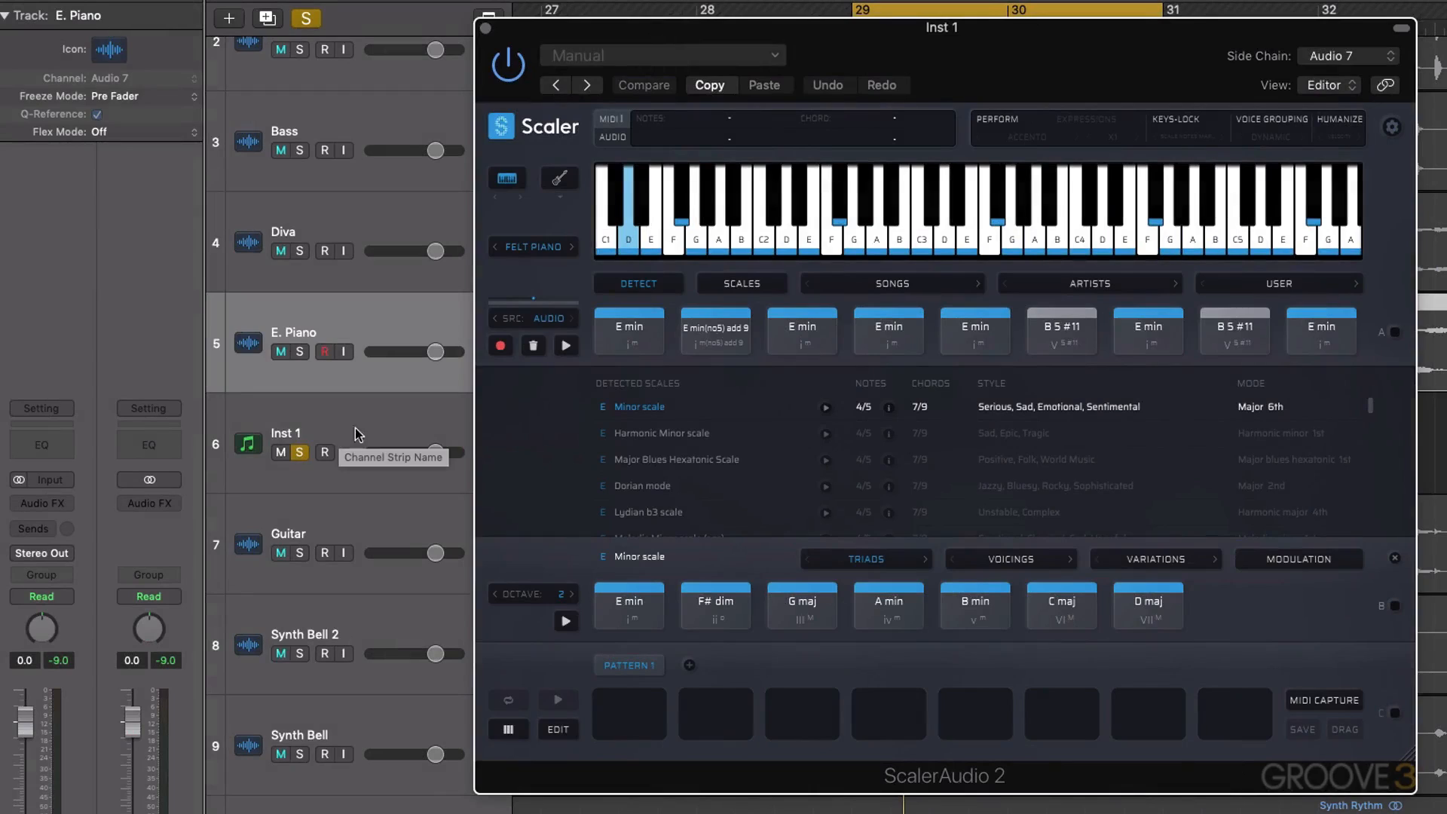
Select Inst 1, bind incoming MIDI notes to the detected chords in section A, and audition the chords.
{"action": "left_click", "coordinate": [389, 432]}
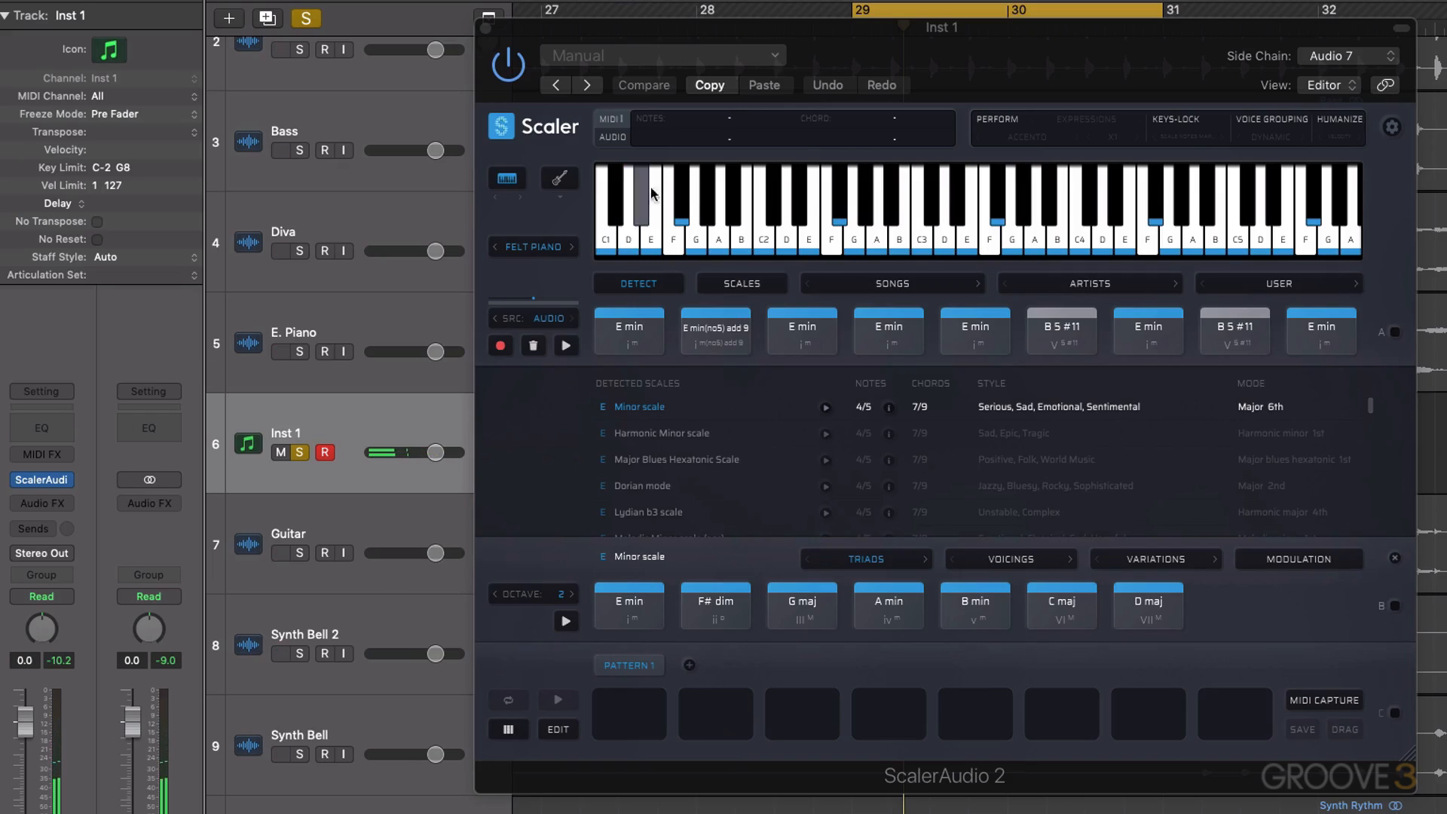
{"action": "left_click", "coordinate": [1396, 333]}
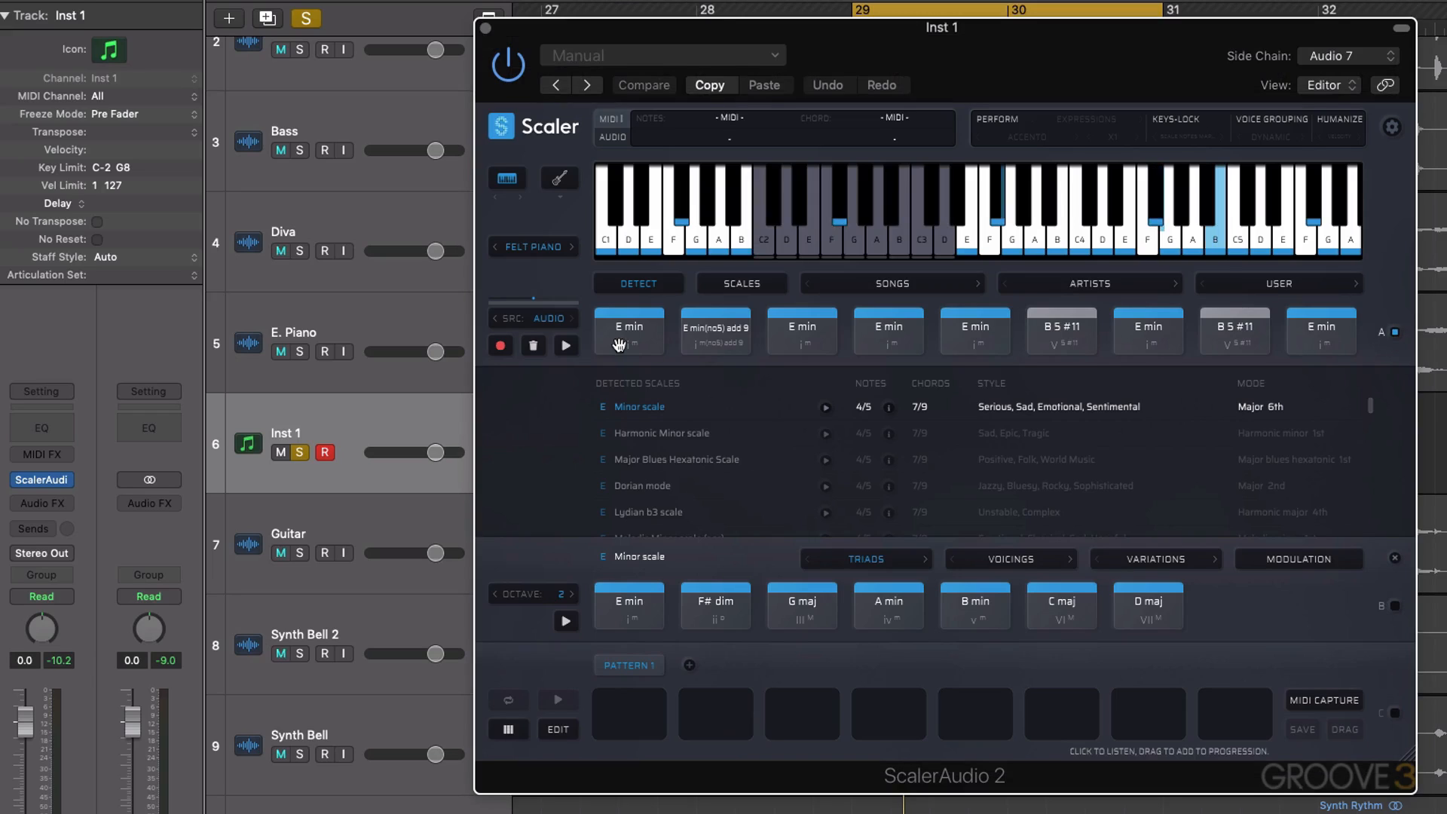
{"action": "left_click", "coordinate": [579, 356]}
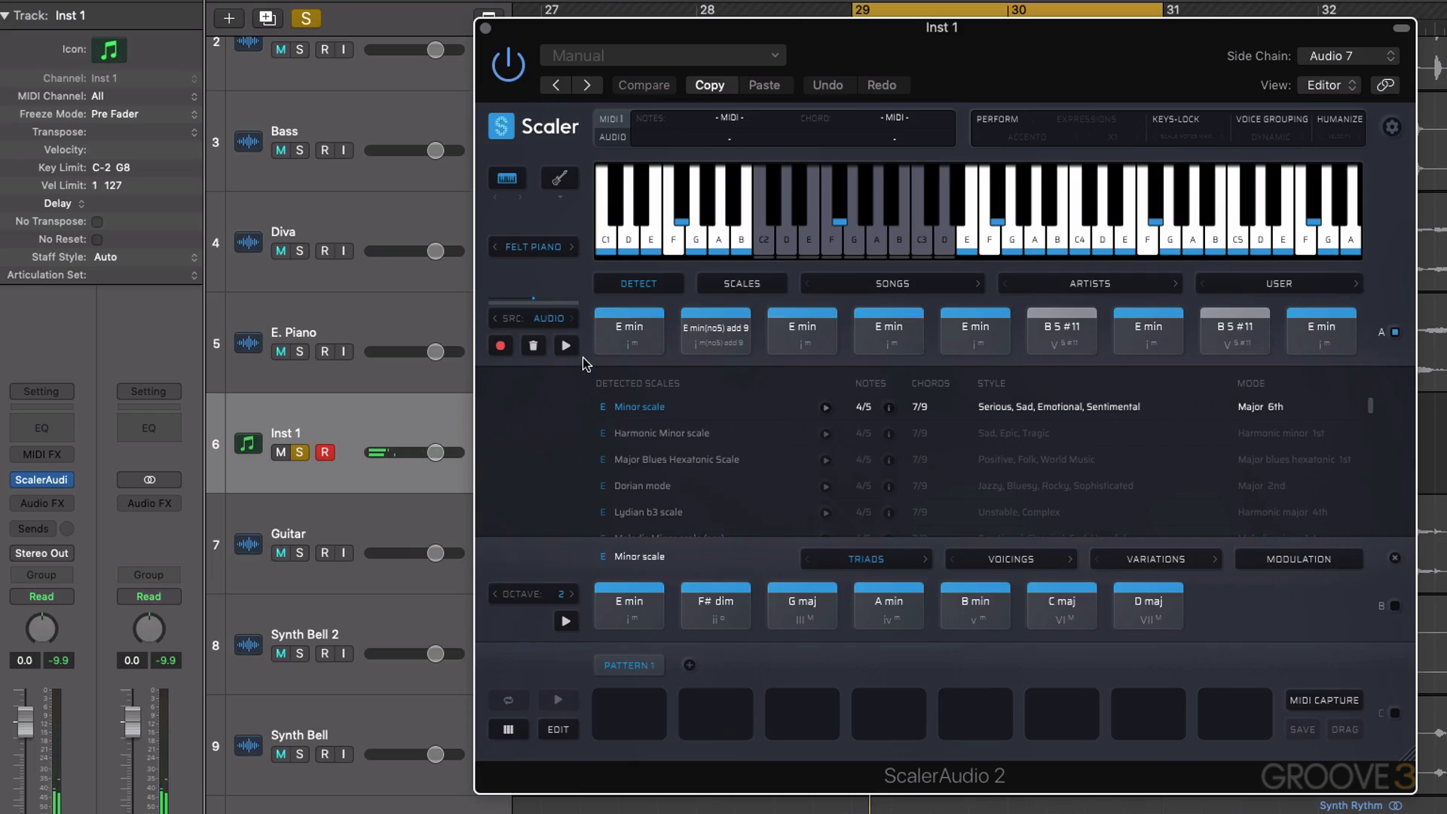
{"action": "left_click", "coordinate": [645, 353]}
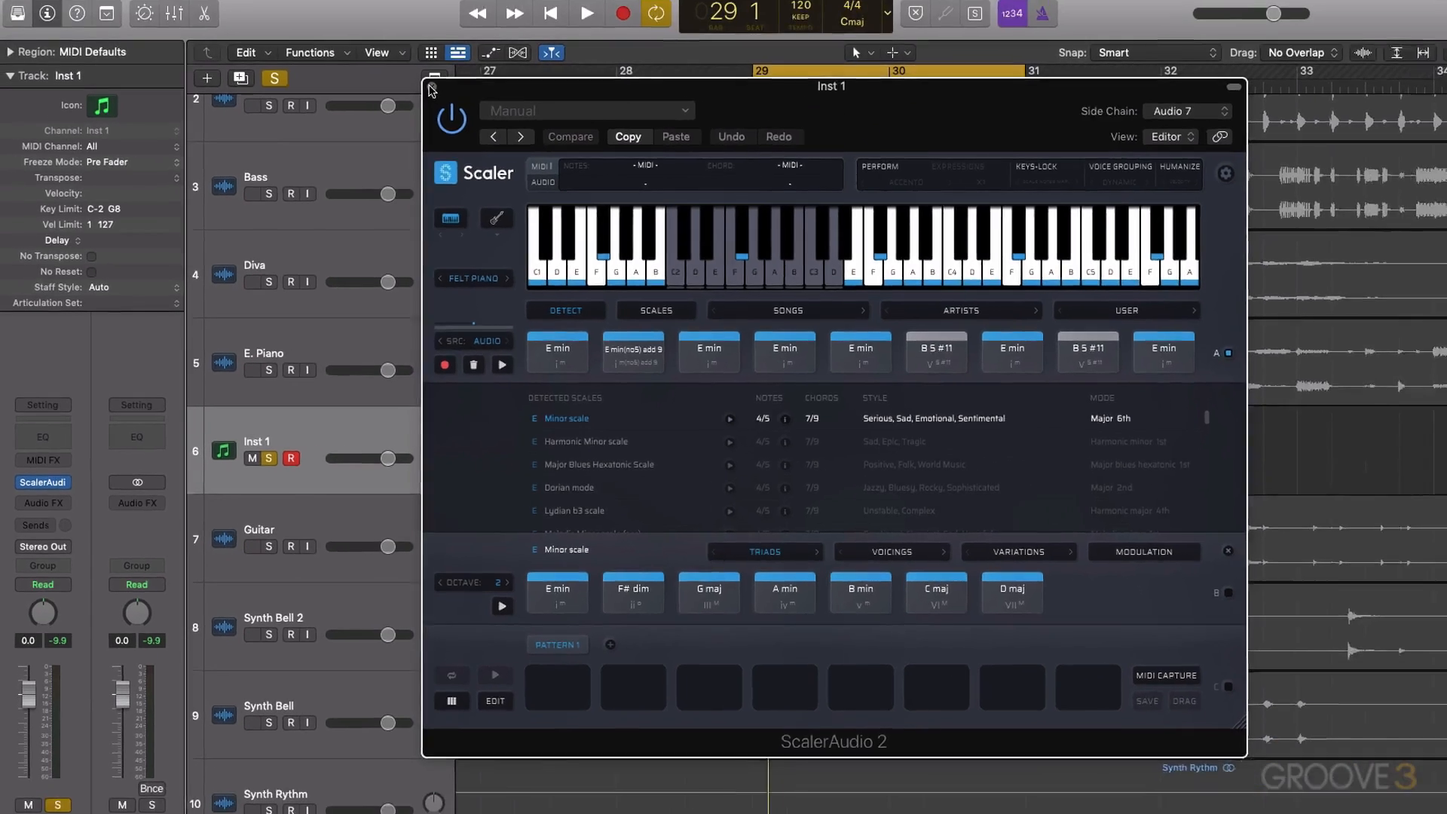
Close the Scaler window, unsolo Inst 1 and turn off cycle mode.
{"action": "left_click", "coordinate": [485, 30]}
{"action": "left_click", "coordinate": [250, 462]}
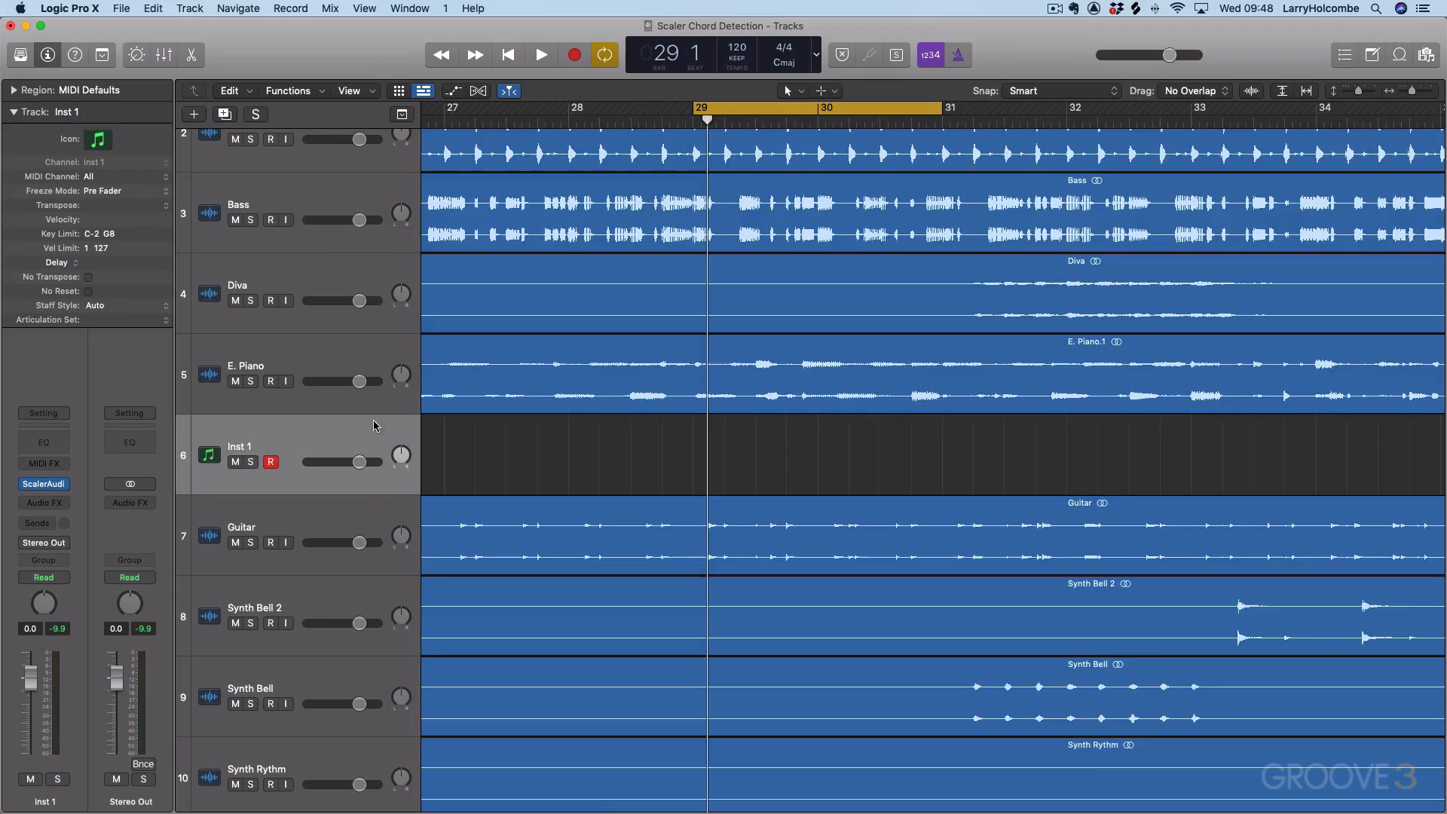
{"action": "scroll", "coordinate": [784, 174], "scroll_direction": "left", "scroll_amount": 3}
{"action": "key", "text": "c"}
{"action": "scroll", "coordinate": [785, 175], "scroll_direction": "left", "scroll_amount": 15}
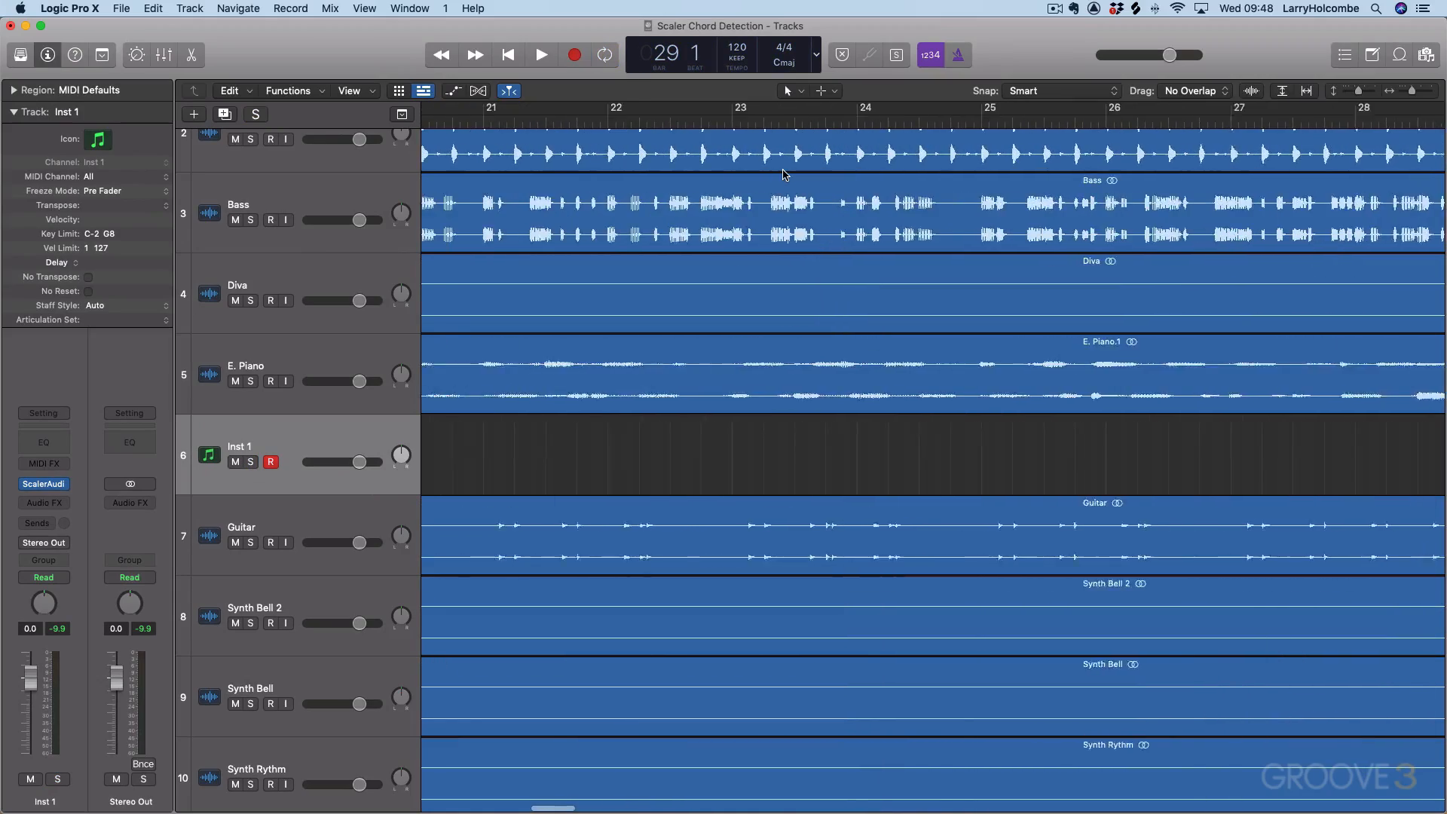
Return the playhead to the start of the song and play the full arrangement.
{"action": "key", "text": "super+Left"}
{"action": "key", "text": "super+Up"}
{"action": "key", "text": "super+Up"}
{"action": "key", "text": "super+Left"}
{"action": "key", "text": "Return"}
{"action": "key", "text": "space"}
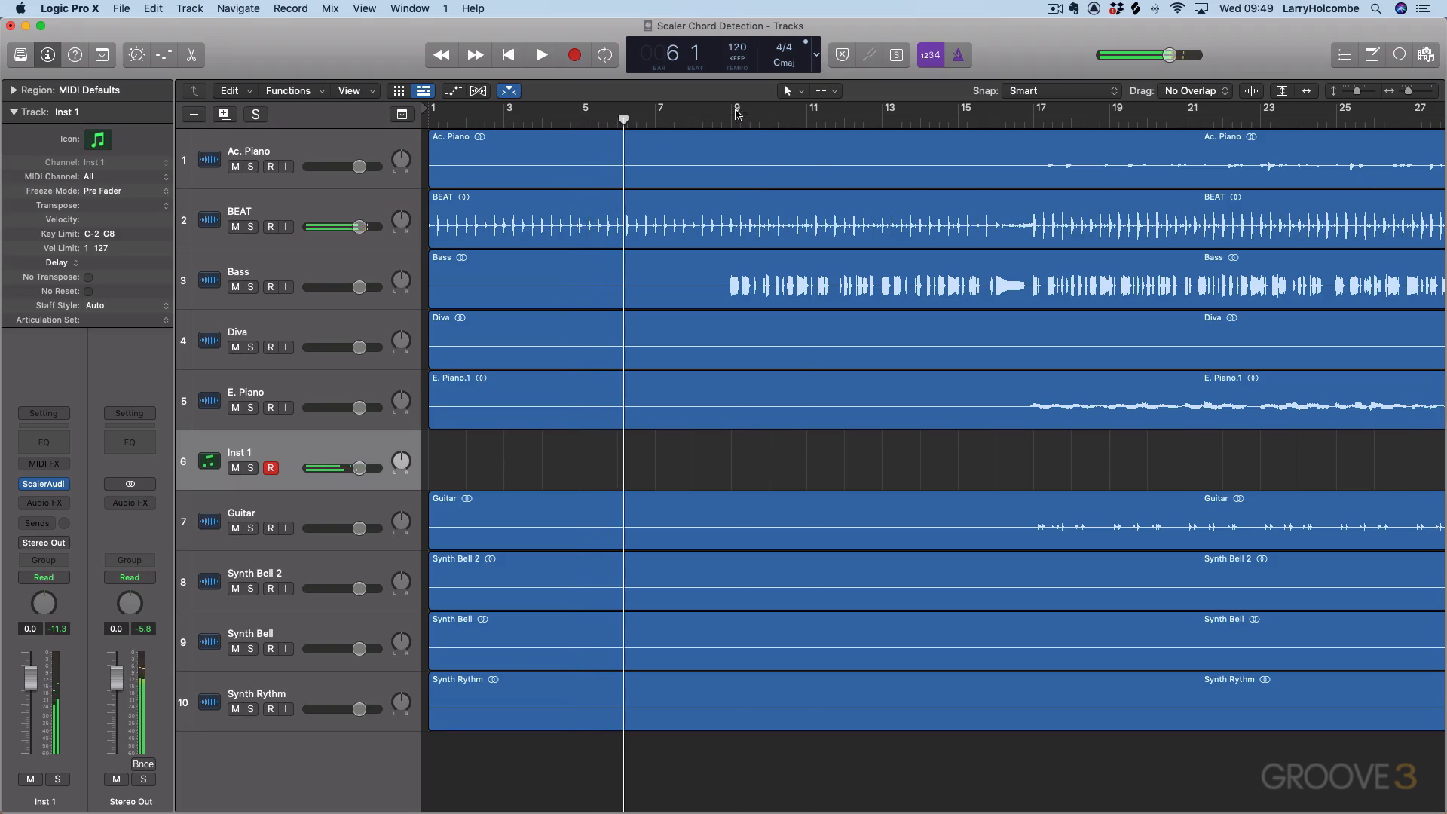
Set a cycle range over bars 9 to 13, listen to the bass entry and stop playback.
{"action": "left_click_drag", "start_coordinate": [738, 115], "coordinate": [884, 134]}
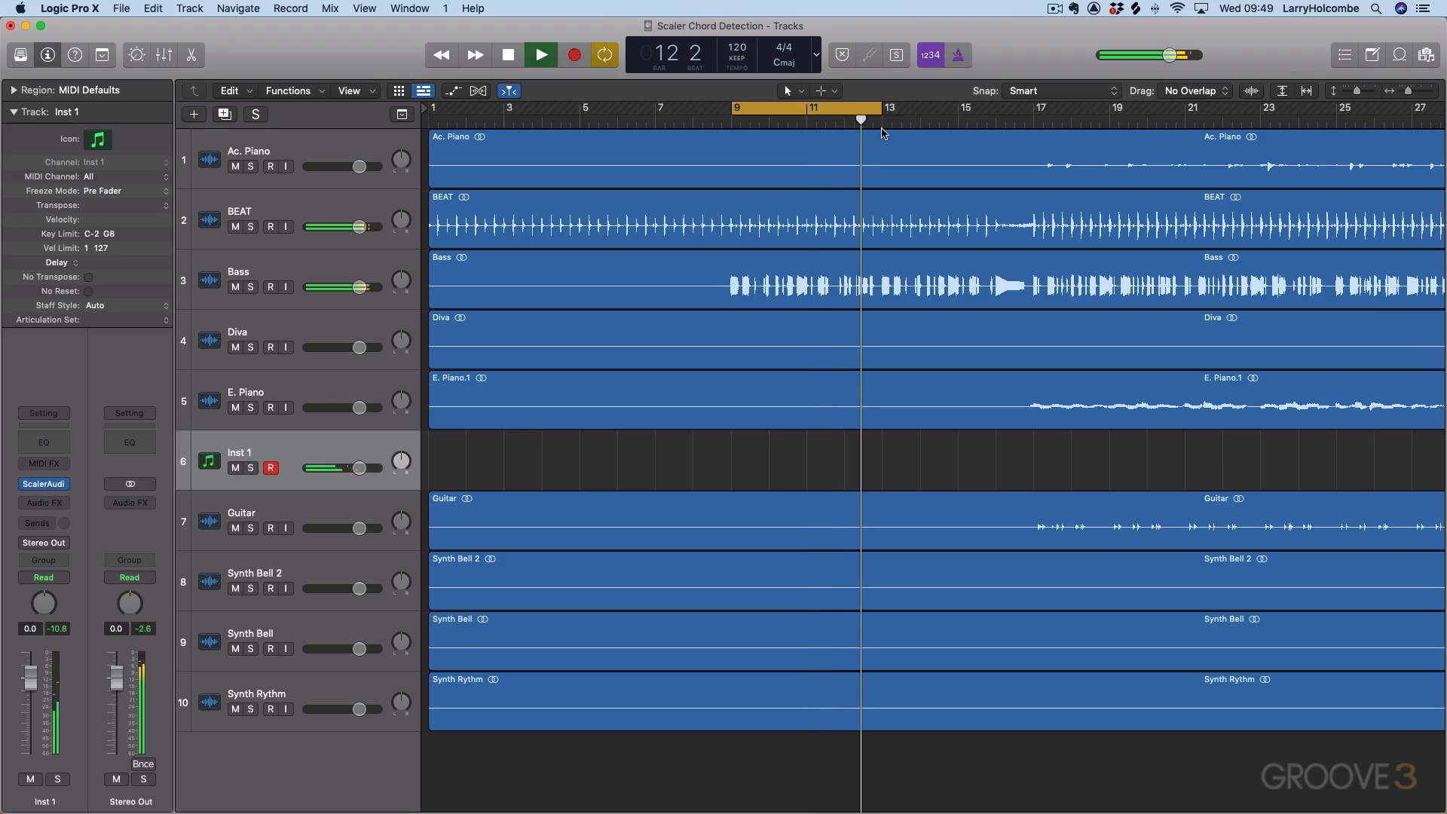
{"action": "key", "text": "space"}
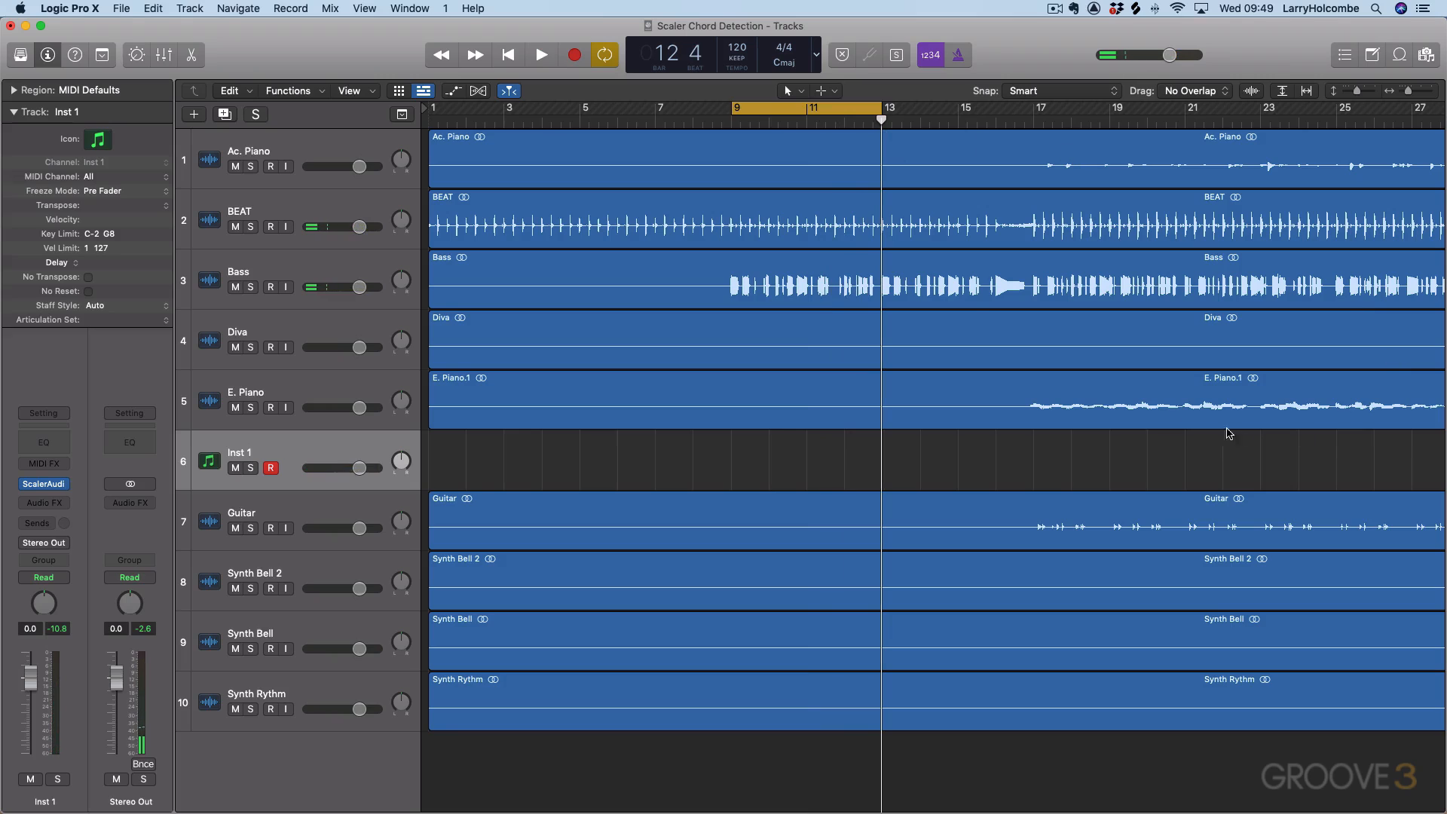
{"action": "scroll", "coordinate": [1104, 407], "scroll_direction": "right", "scroll_amount": 3}
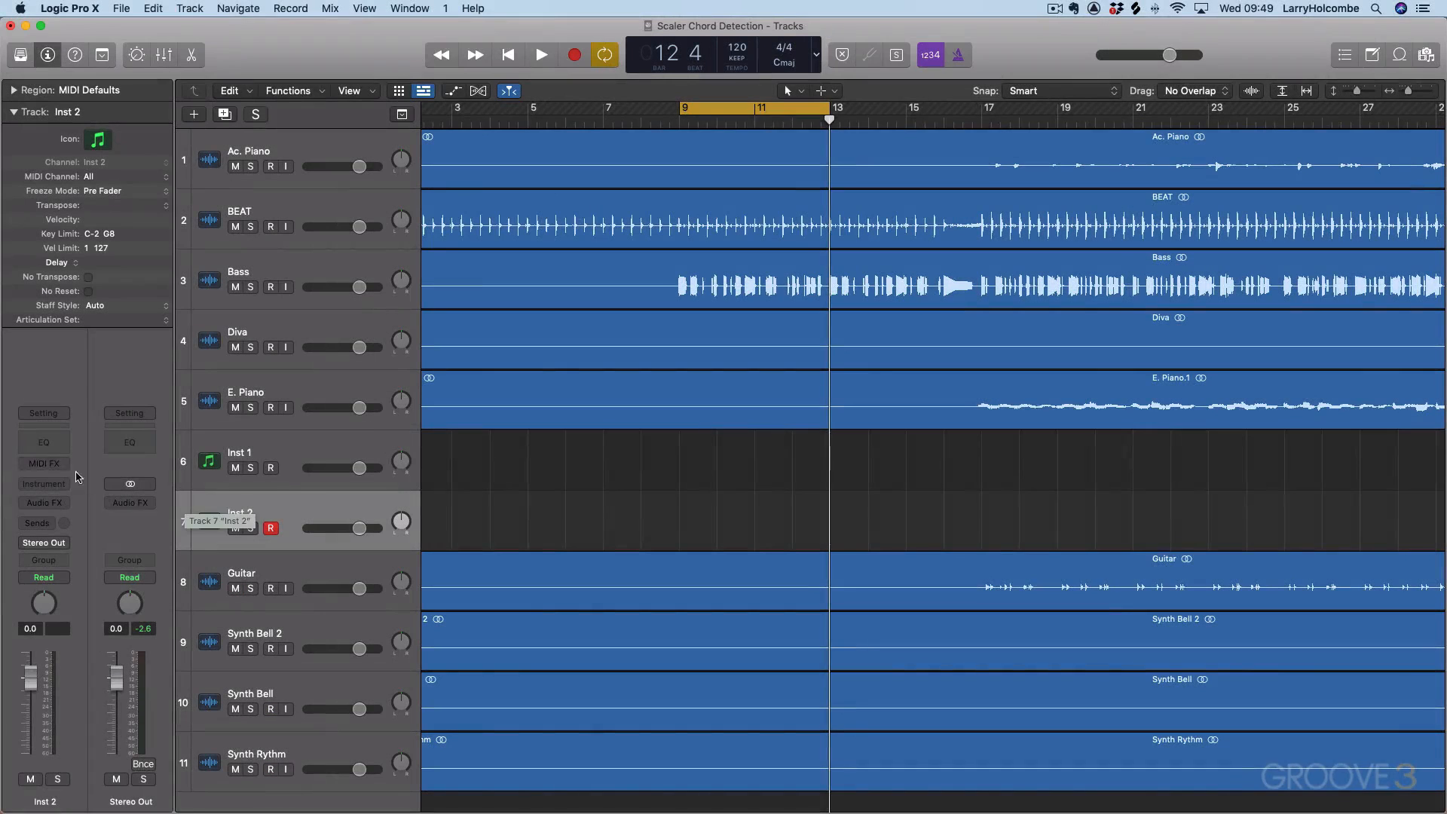
Load the Plugin Boutique ScalerAudio 2 MIDI-controlled effect into the instrument slot of the Inst 2 track.
{"action": "left_click", "coordinate": [45, 484]}
{"action": "mouse_move", "coordinate": [128, 776]}
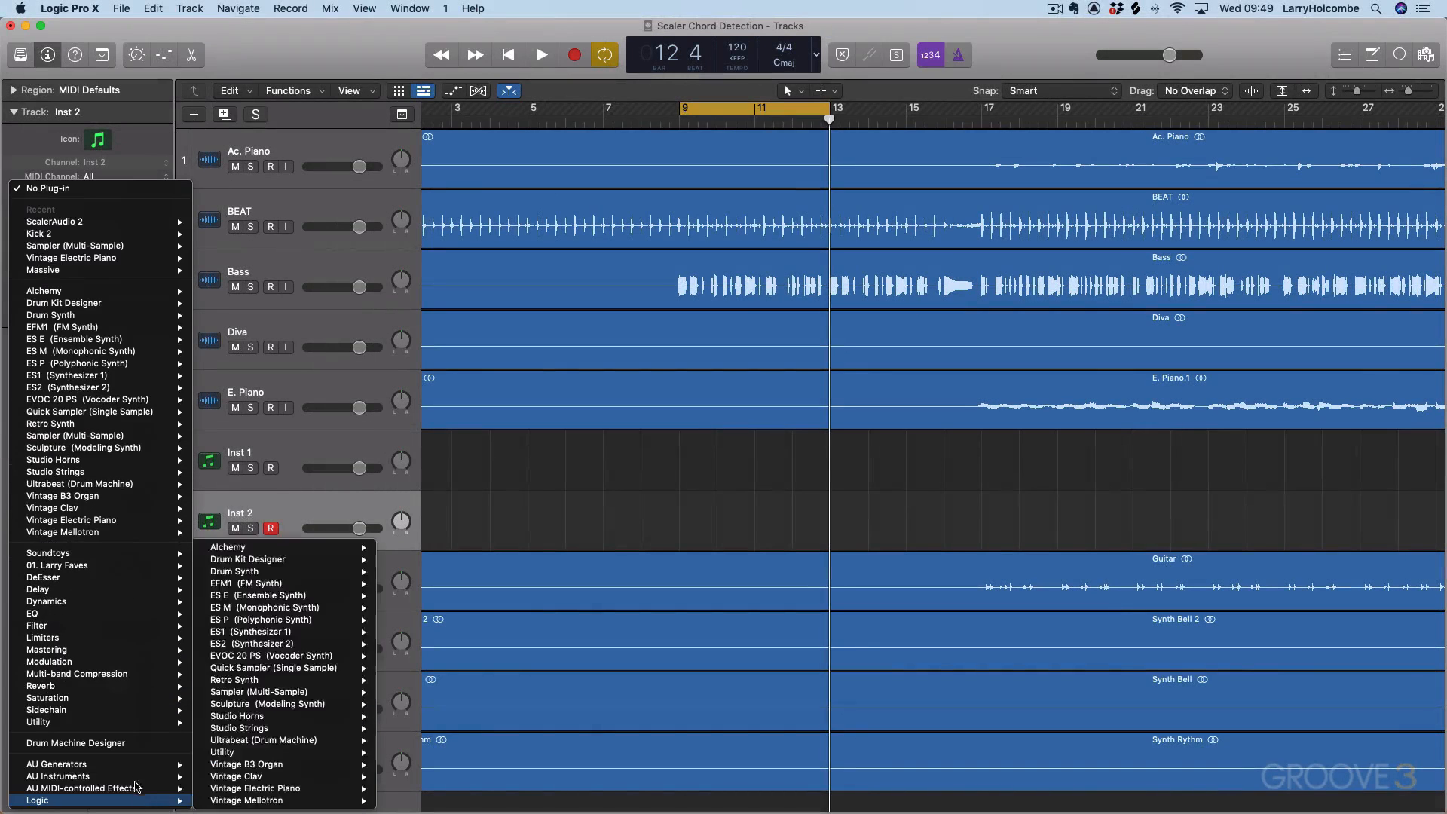
{"action": "mouse_move", "coordinate": [265, 767]}
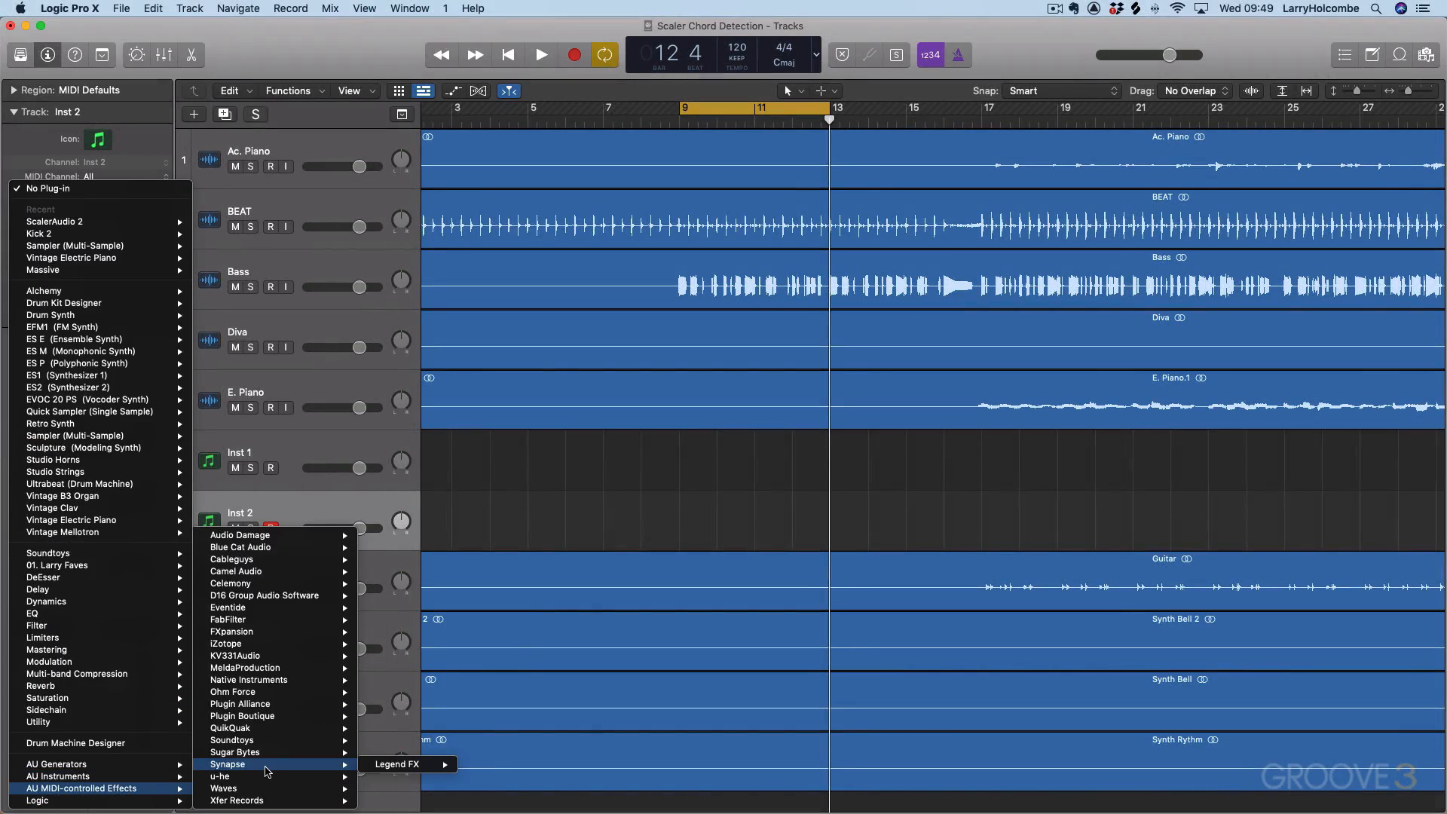
{"action": "mouse_move", "coordinate": [302, 716]}
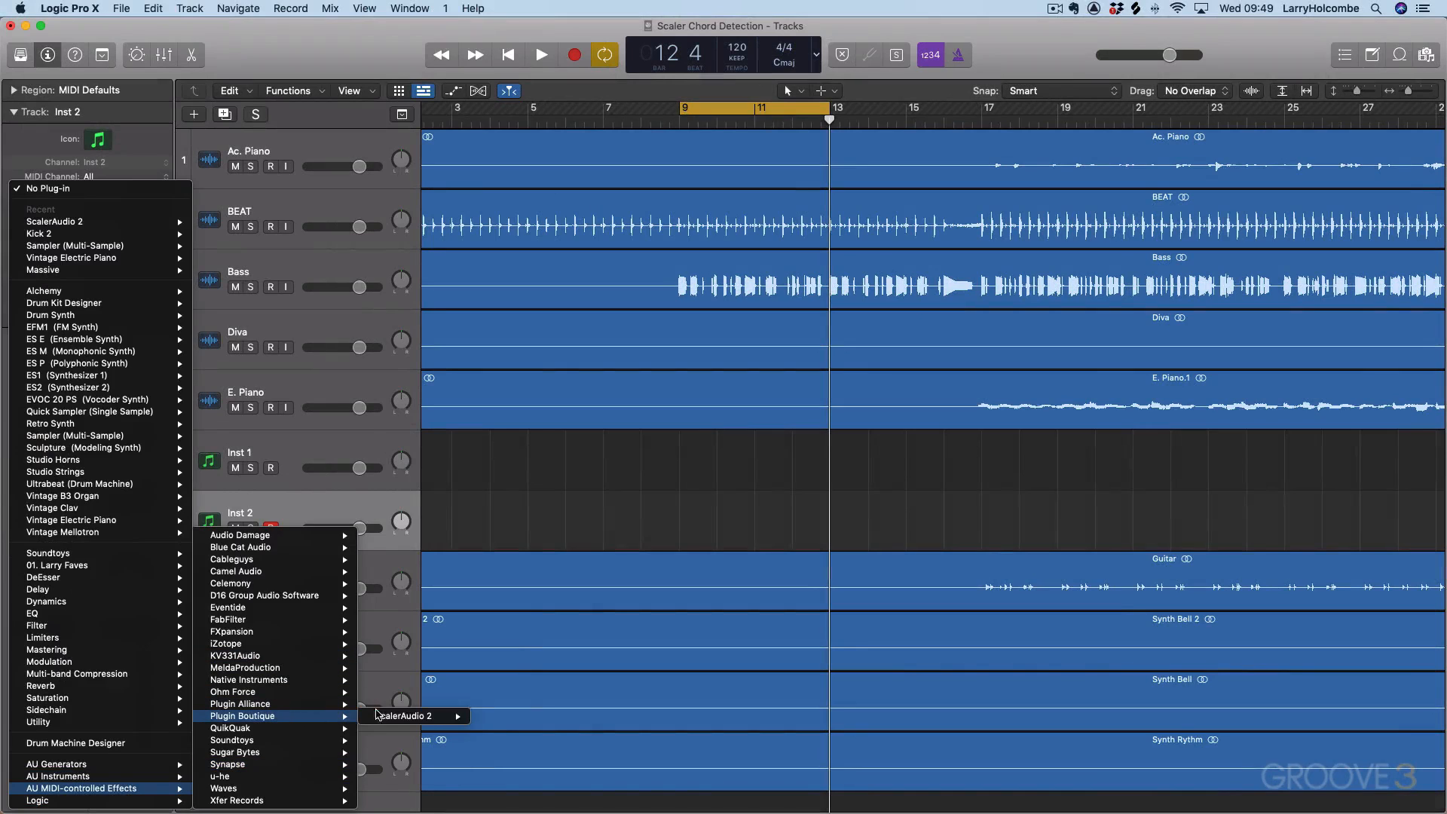
{"action": "mouse_move", "coordinate": [461, 718]}
{"action": "left_click", "coordinate": [501, 728]}
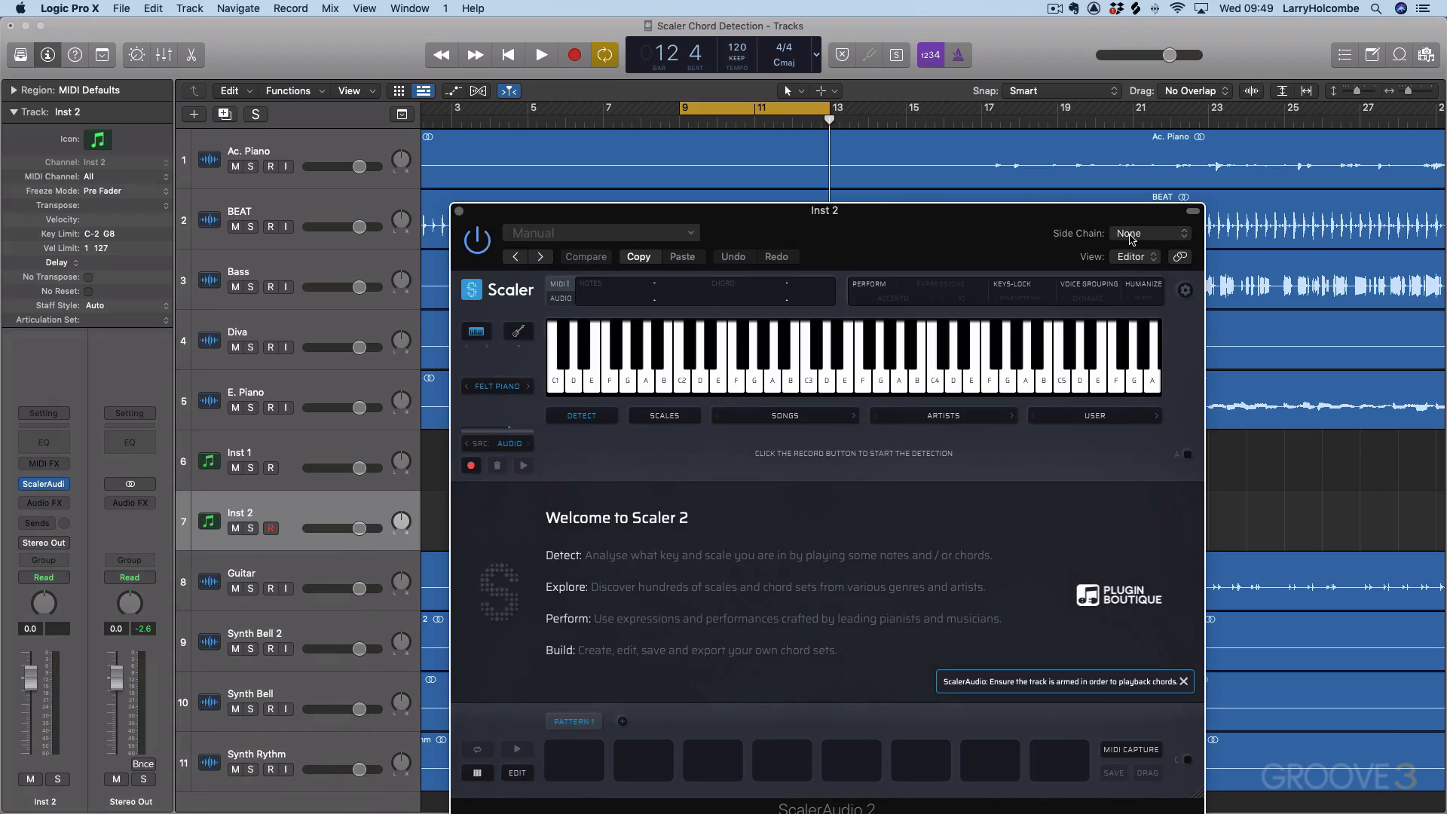
Look at the available side-chain sources for ScalerAudio 2 without choosing one, and close the plug-in window.
{"action": "left_click", "coordinate": [1131, 235]}
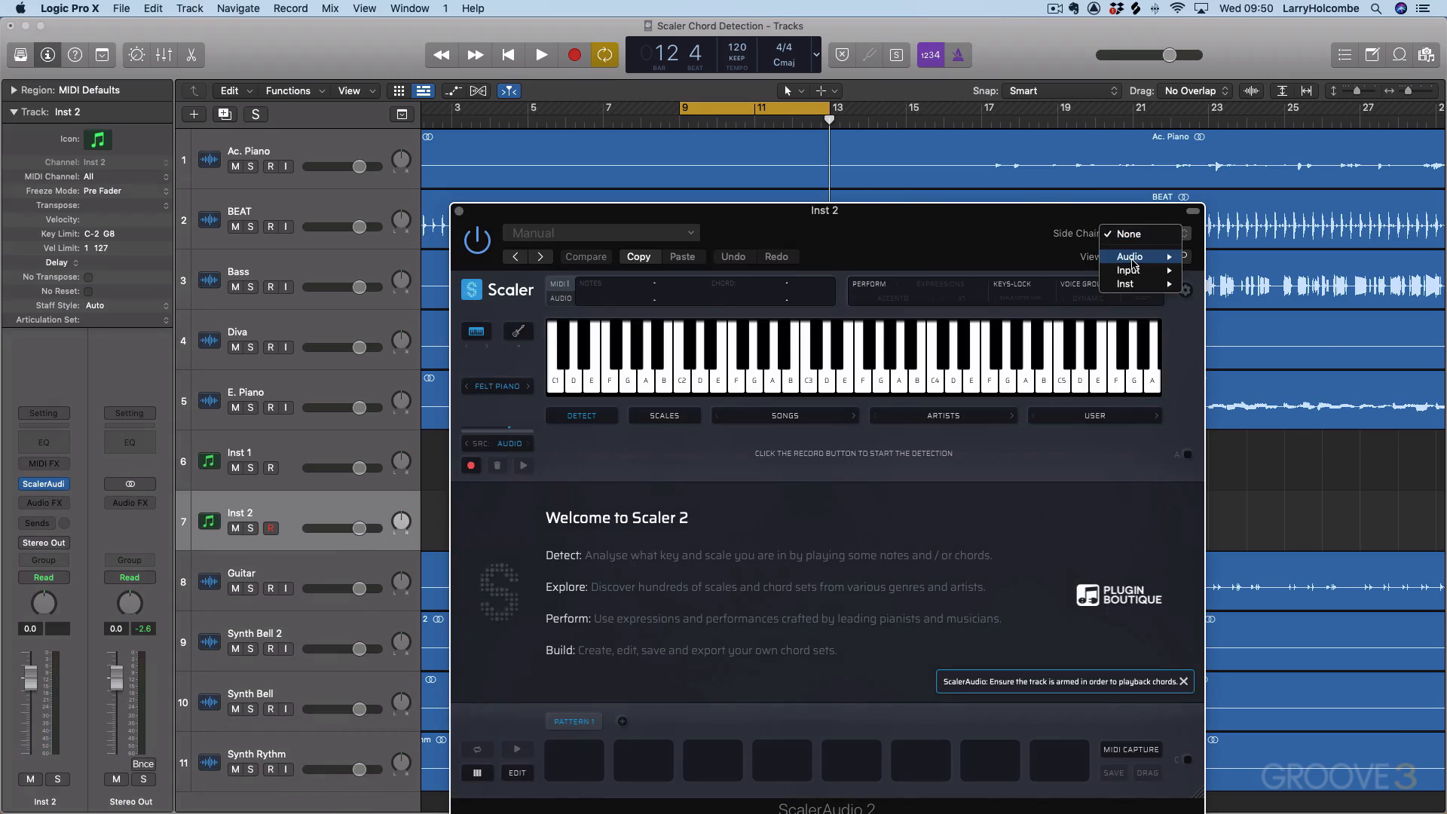
{"action": "mouse_move", "coordinate": [1135, 260]}
{"action": "left_click", "coordinate": [1057, 211]}
{"action": "left_click_drag", "start_coordinate": [1070, 211], "coordinate": [1055, 186]}
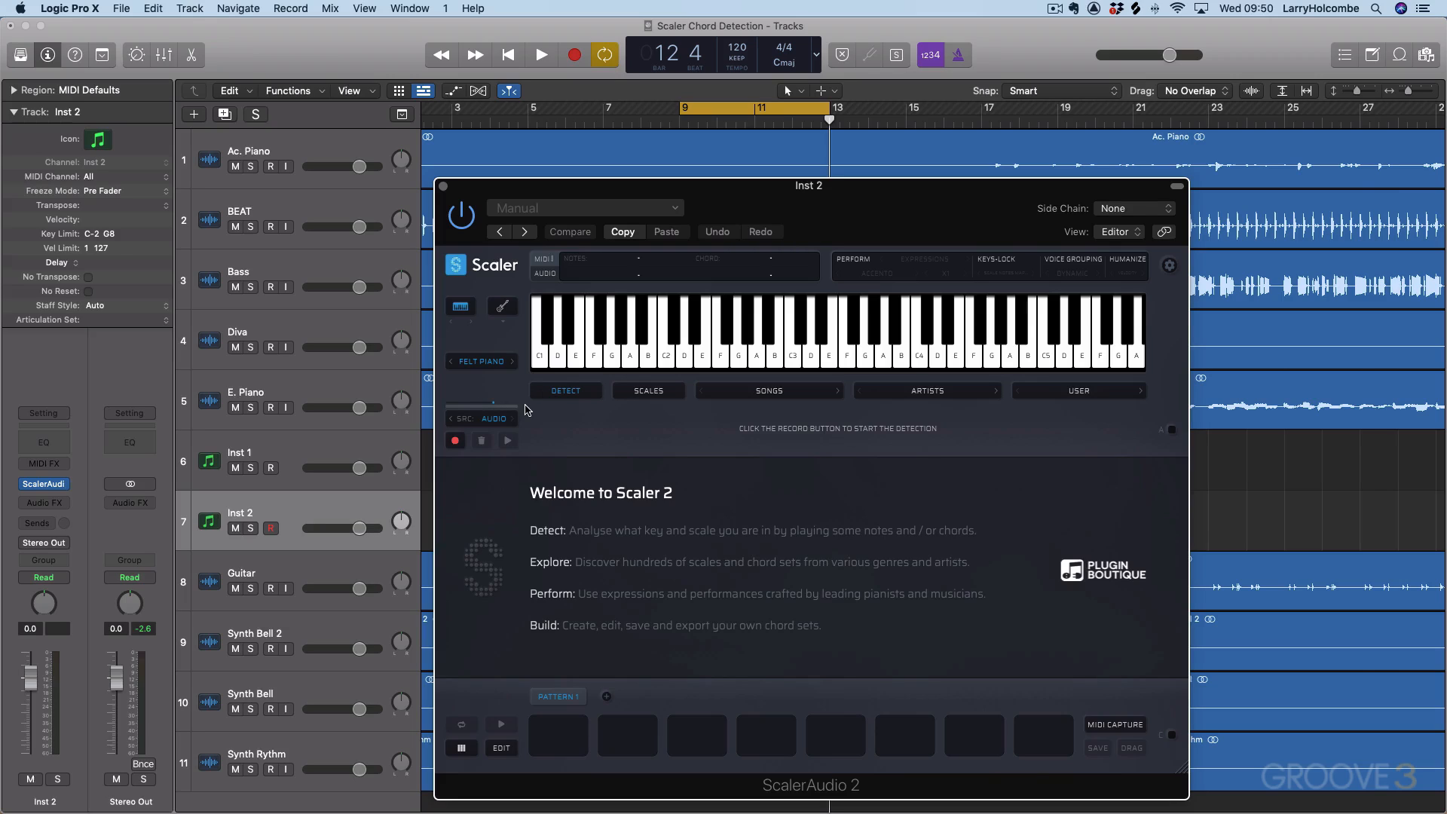
{"action": "left_click", "coordinate": [444, 187]}
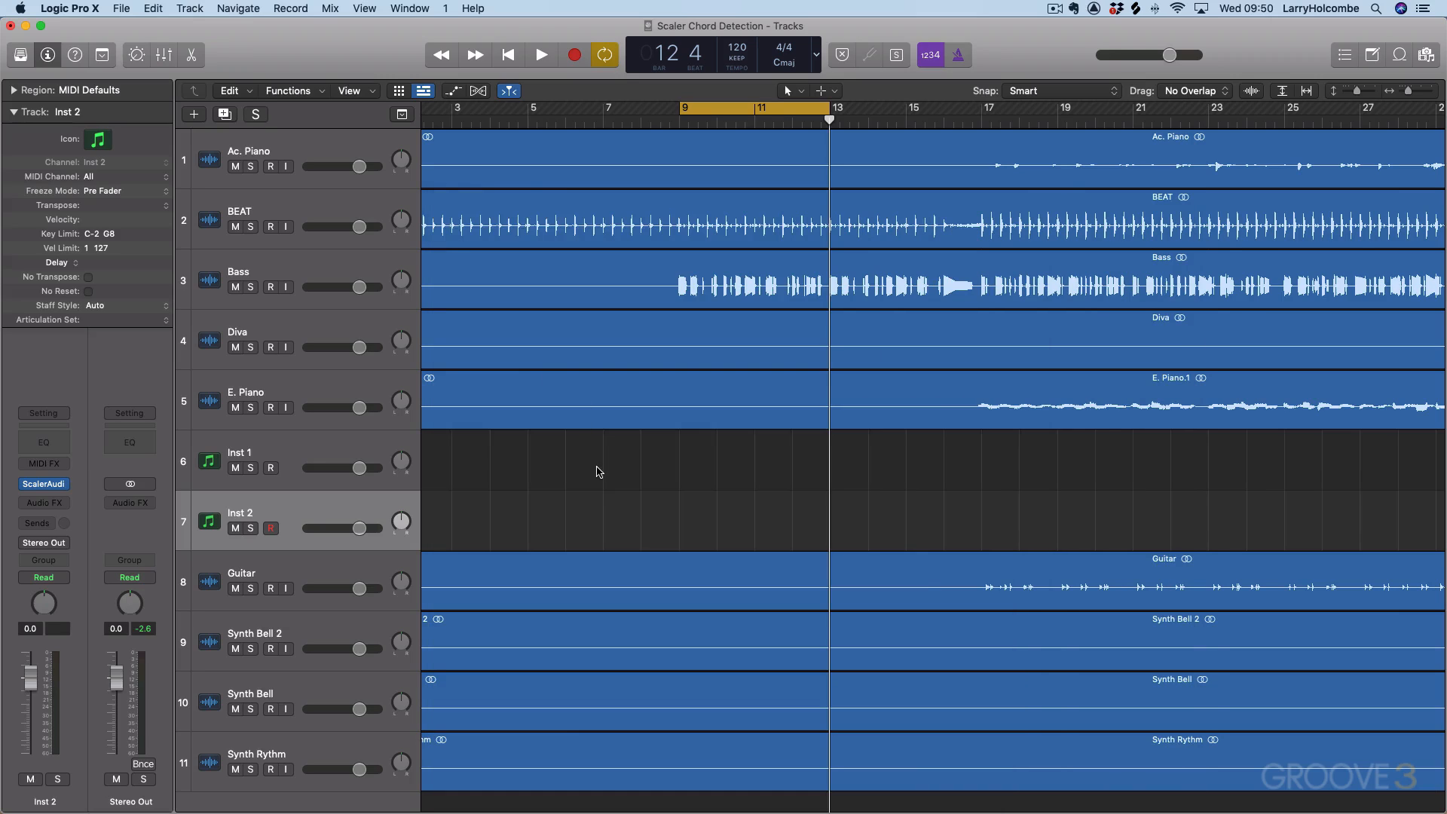